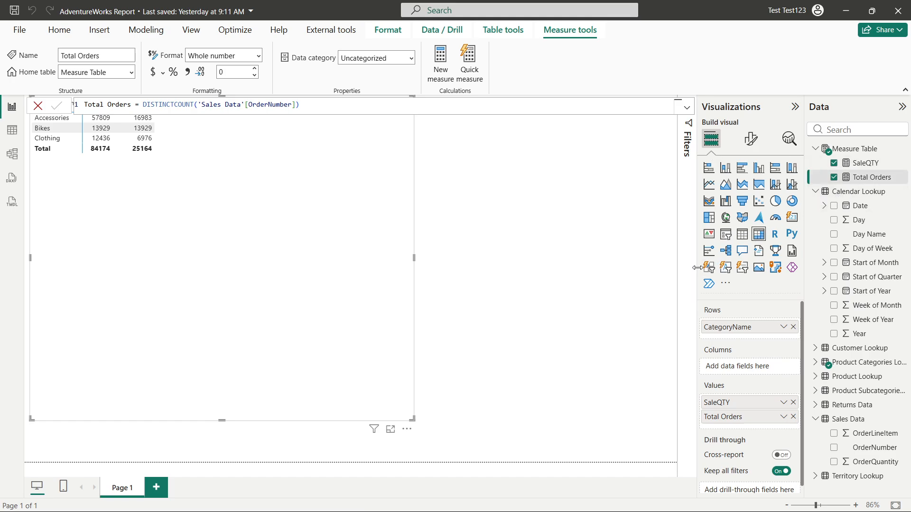
# Step: Widen the Visualizations and Data panes so the full table and field names fit
pyautogui.moveTo(697, 267); pyautogui.dragTo(616, 268)
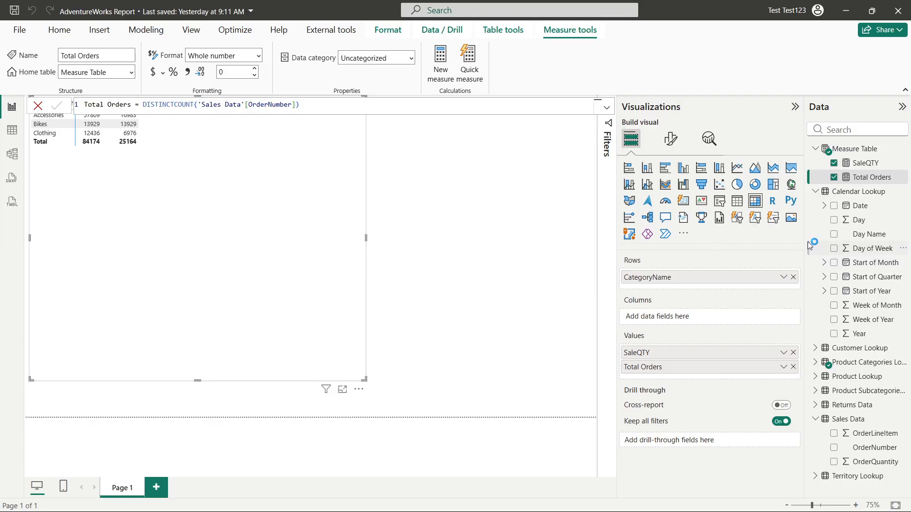
pyautogui.moveTo(810, 245); pyautogui.dragTo(663, 256)
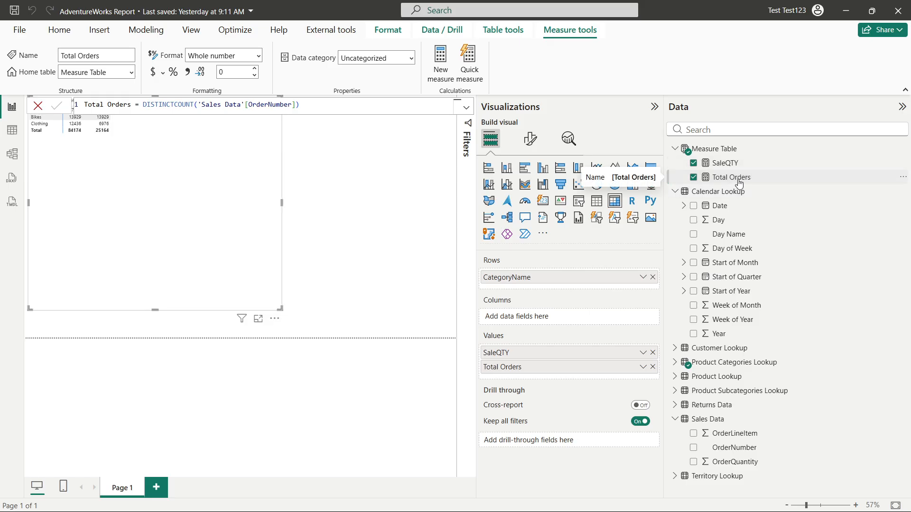
# Step: Review the Total Orders measure's formula in the expanded formula editor, then close it and return to the matrix
pyautogui.click(466, 109)
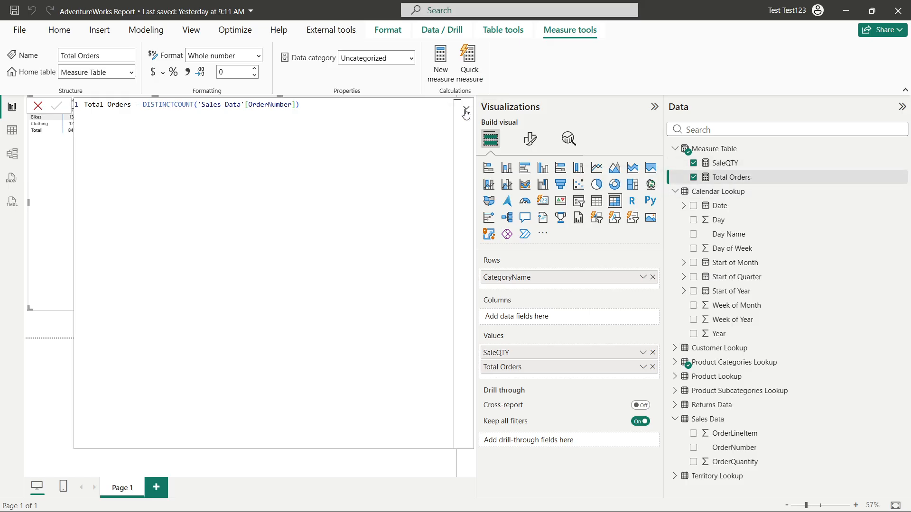
pyautogui.click(299, 105)
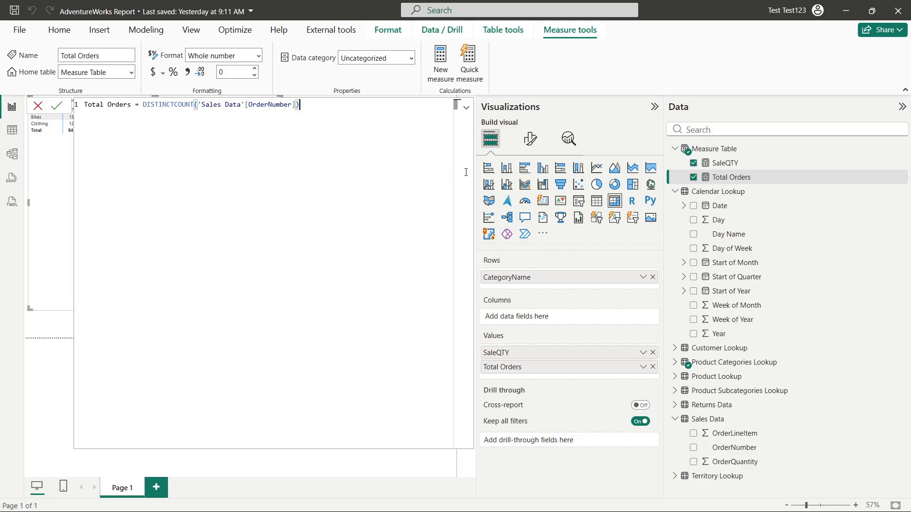
pyautogui.click(464, 110)
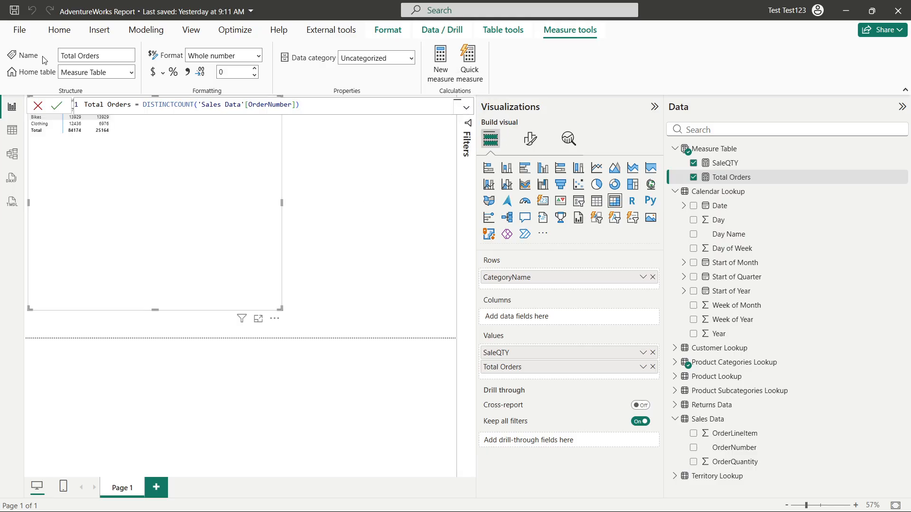
pyautogui.click(57, 105)
pyautogui.click(298, 239)
pyautogui.click(194, 157)
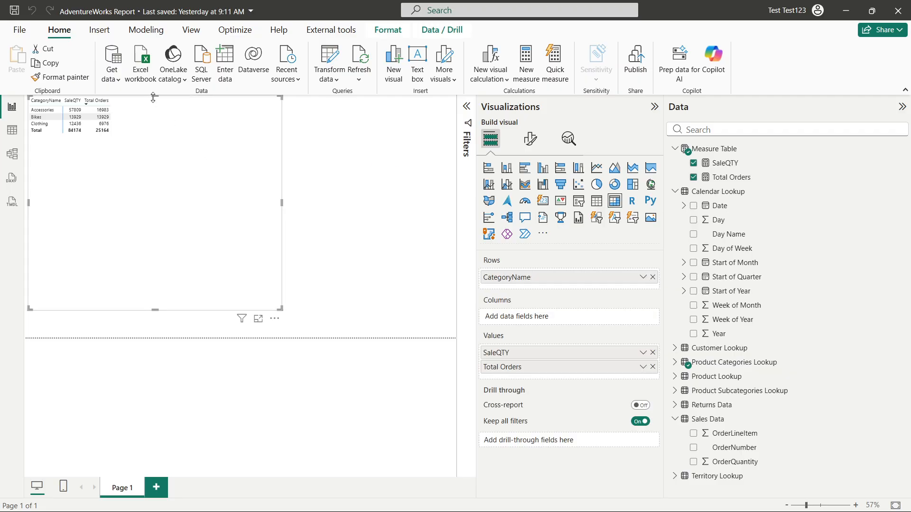
# Step: Shorten the matrix visual by lowering its upper edge, and show the matrix in focus mode
pyautogui.moveTo(153, 97); pyautogui.dragTo(155, 124)
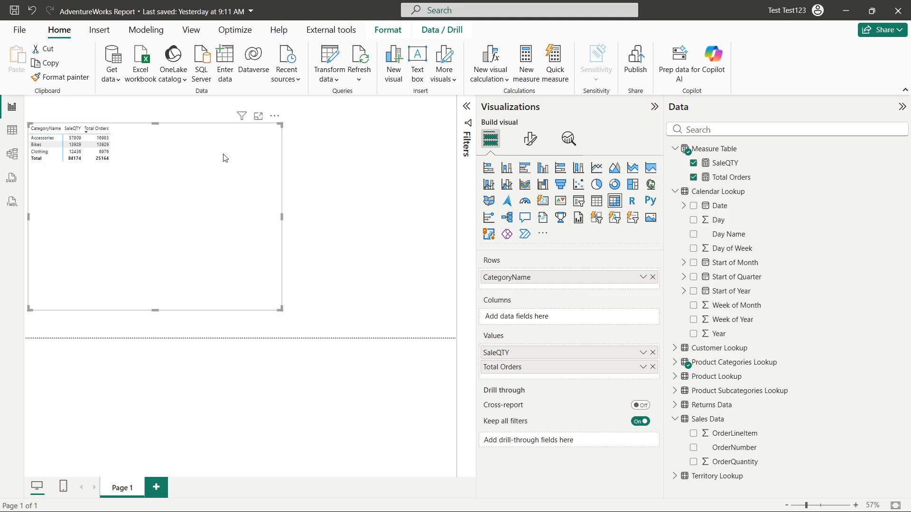
pyautogui.click(258, 116)
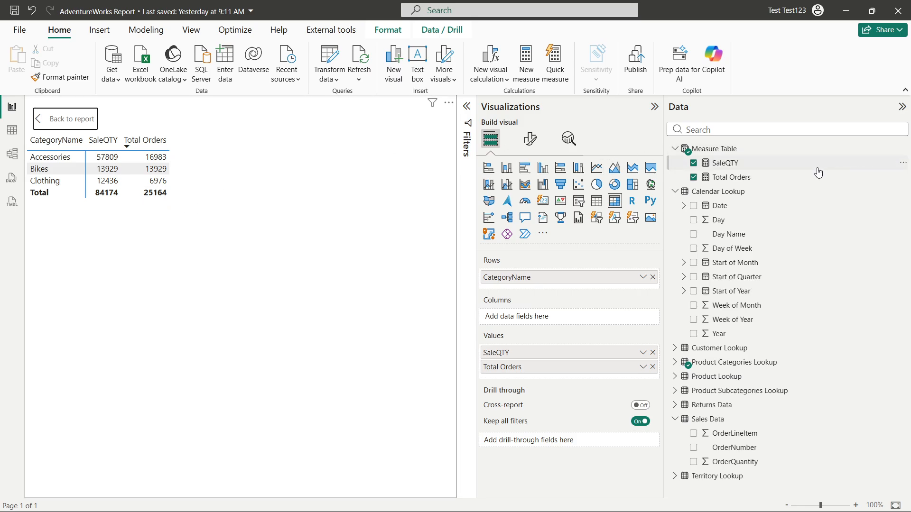
# Step: Delete the Total Orders measure from the model and repair the matrix by removing the broken field
pyautogui.click(728, 177)
pyautogui.rightClick(729, 177)
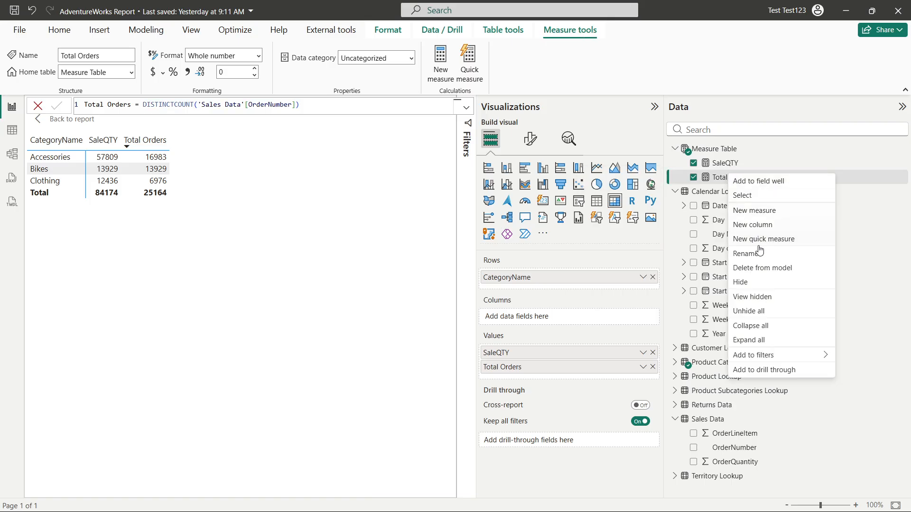
pyautogui.click(763, 268)
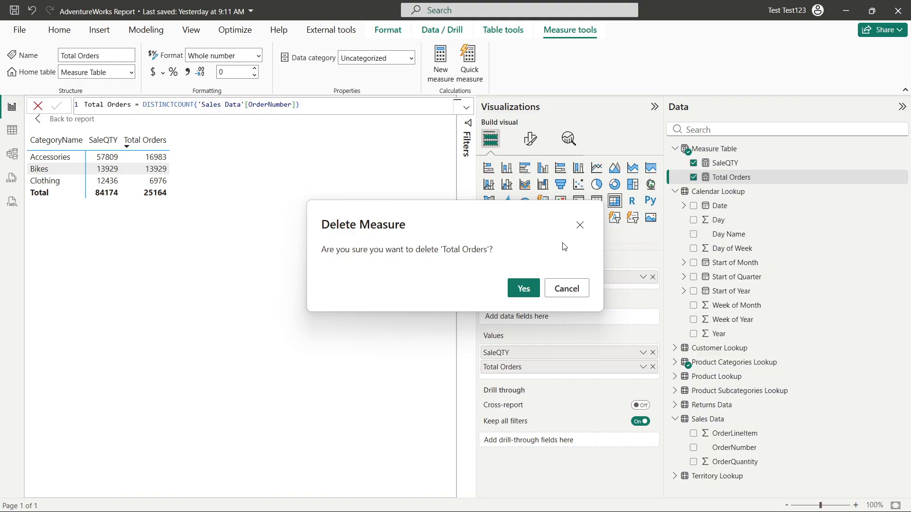
pyautogui.click(523, 290)
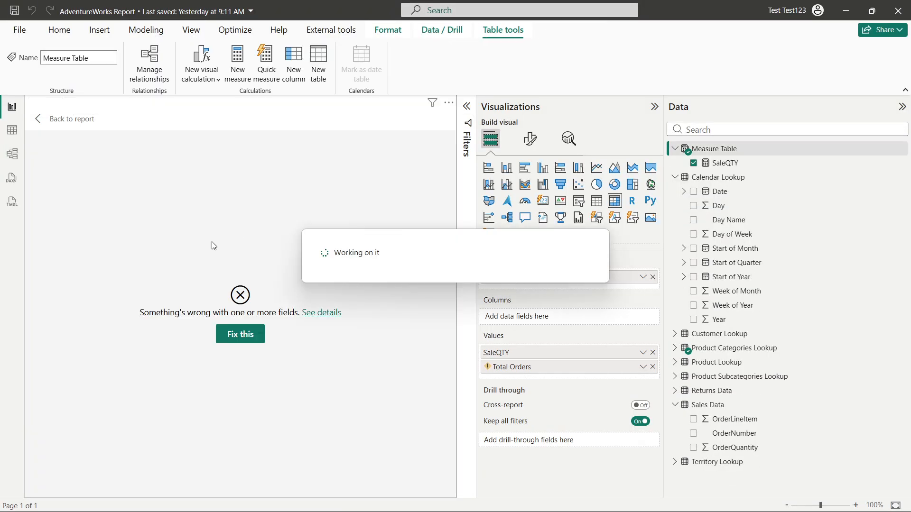
pyautogui.click(240, 333)
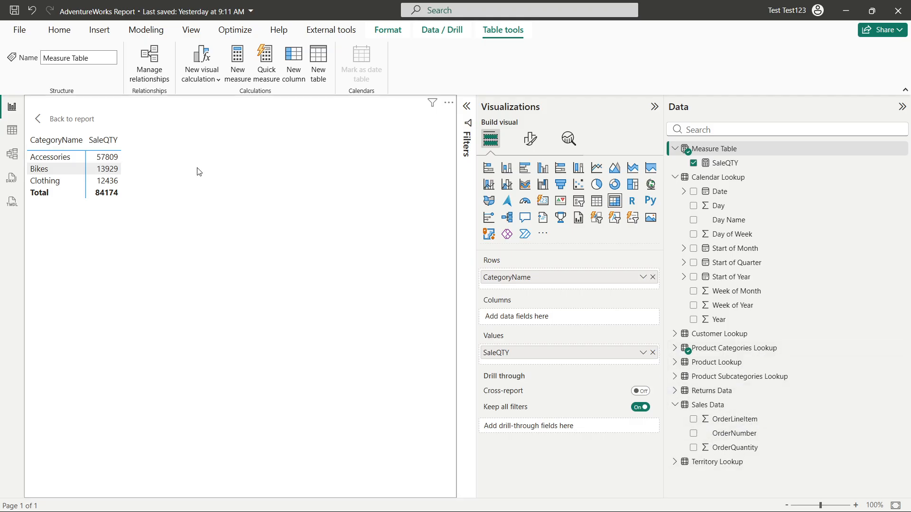
# Step: Examine the OrderNumber column of the Sales Data table in table view, then return to the report
pyautogui.moveTo(709, 409)
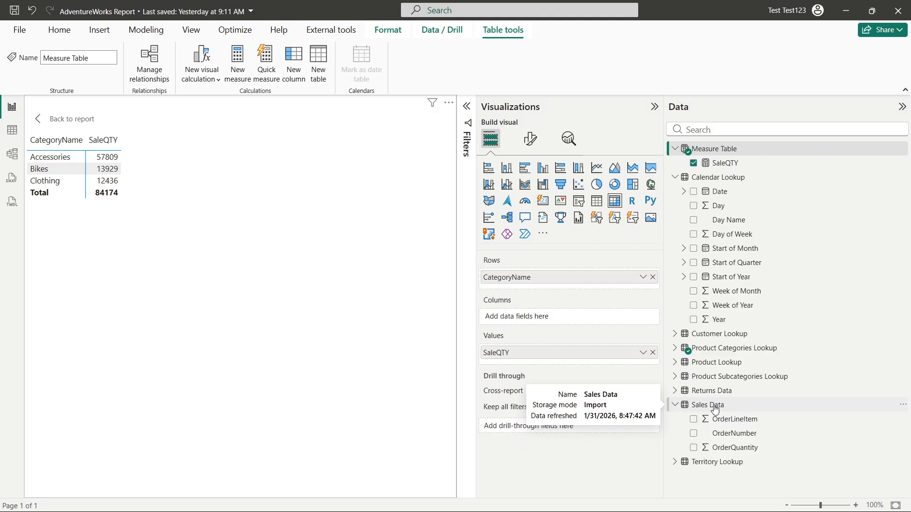
pyautogui.click(12, 131)
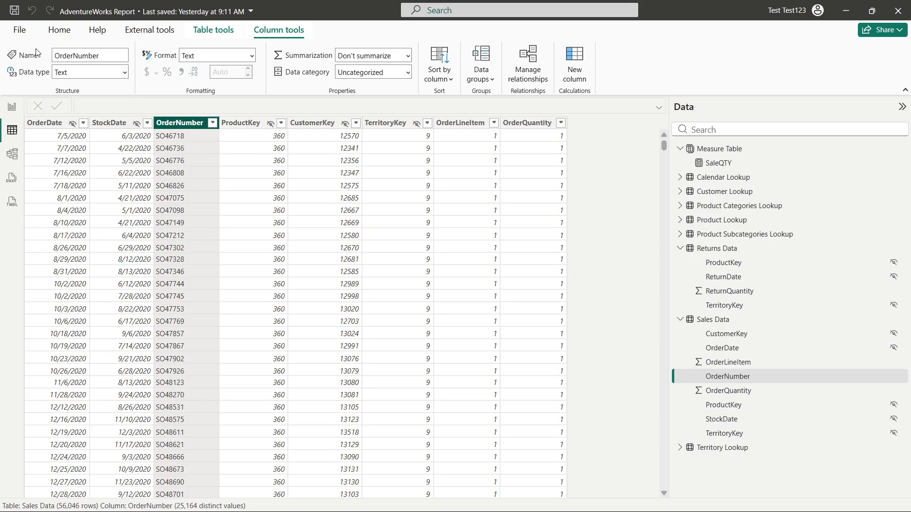
pyautogui.click(9, 105)
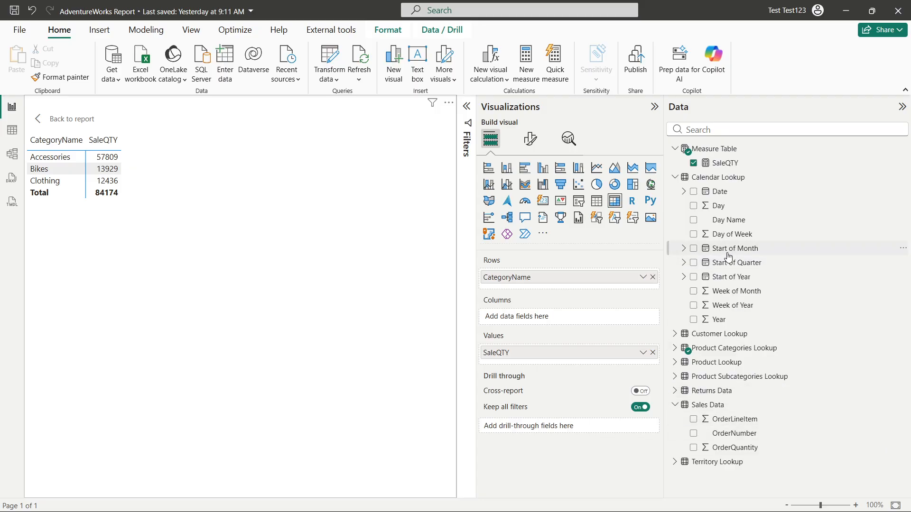
# Step: Create a new measure in the Measure Table and name it Total Orders
pyautogui.click(725, 152)
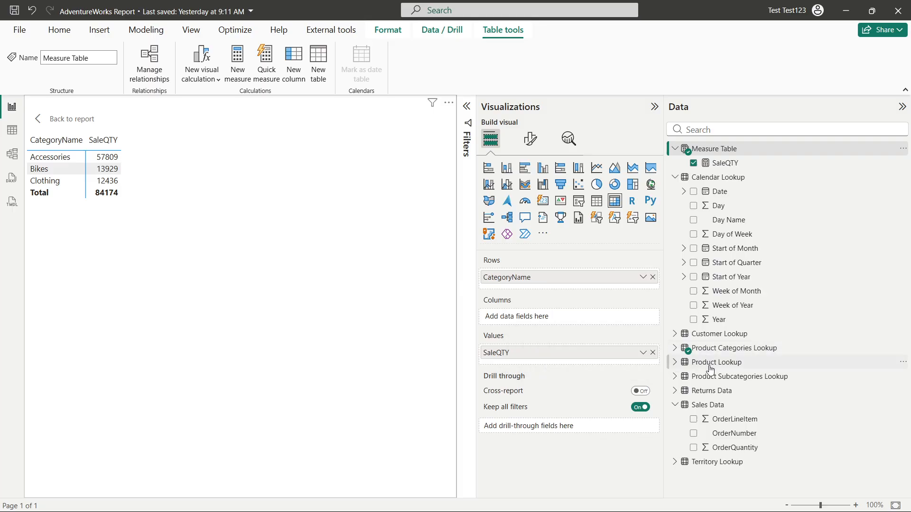
pyautogui.click(697, 130)
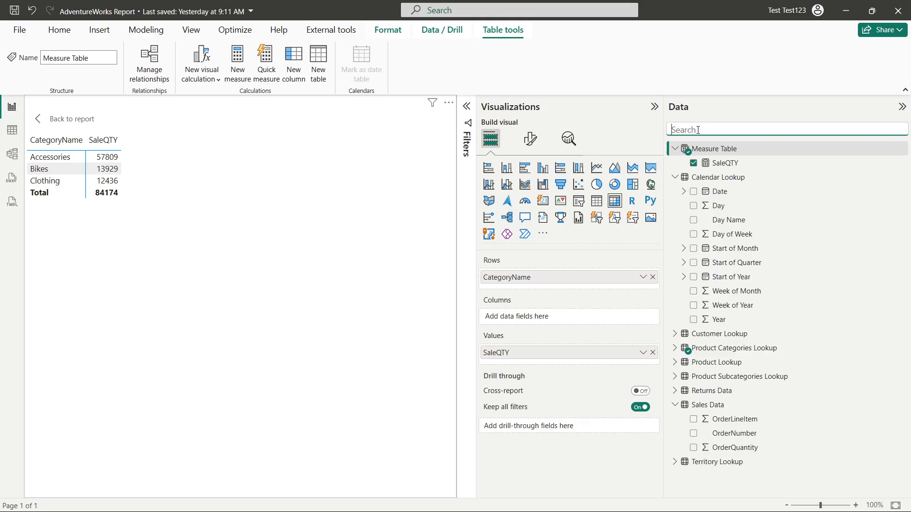
pyautogui.rightClick(714, 155)
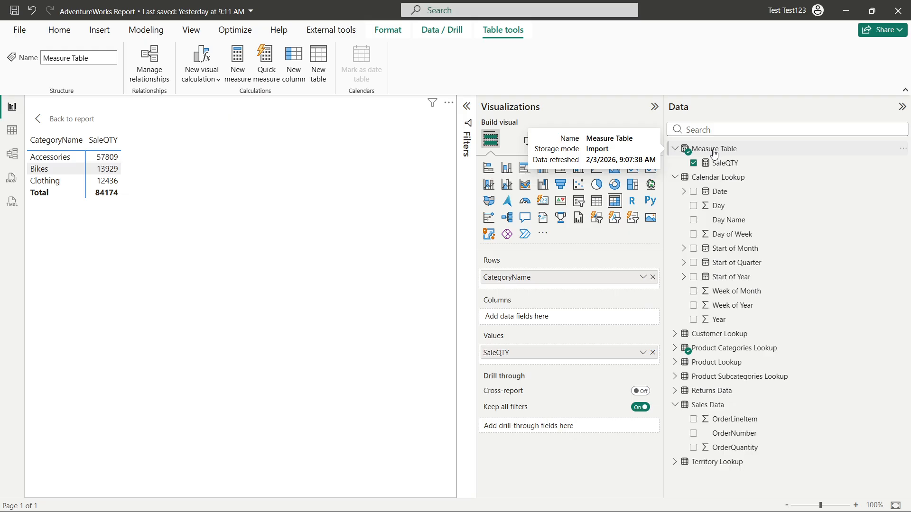
pyautogui.click(713, 154)
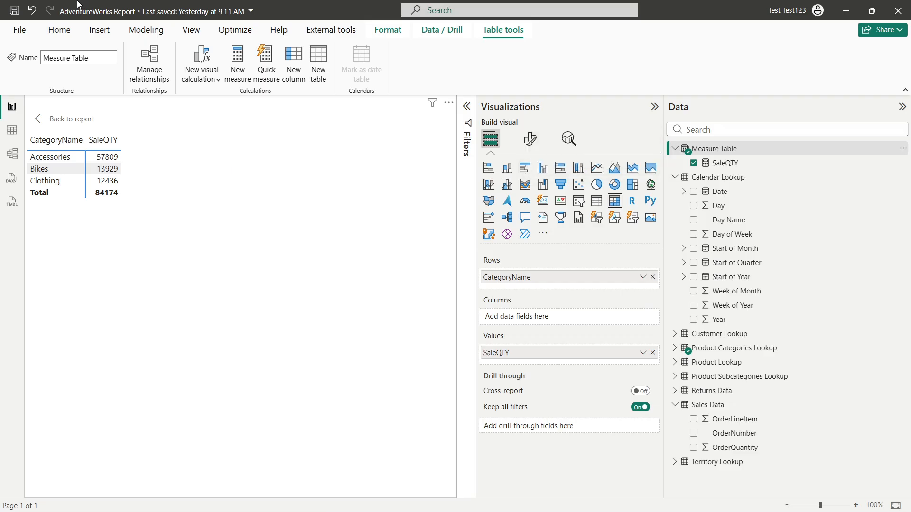
pyautogui.click(237, 64)
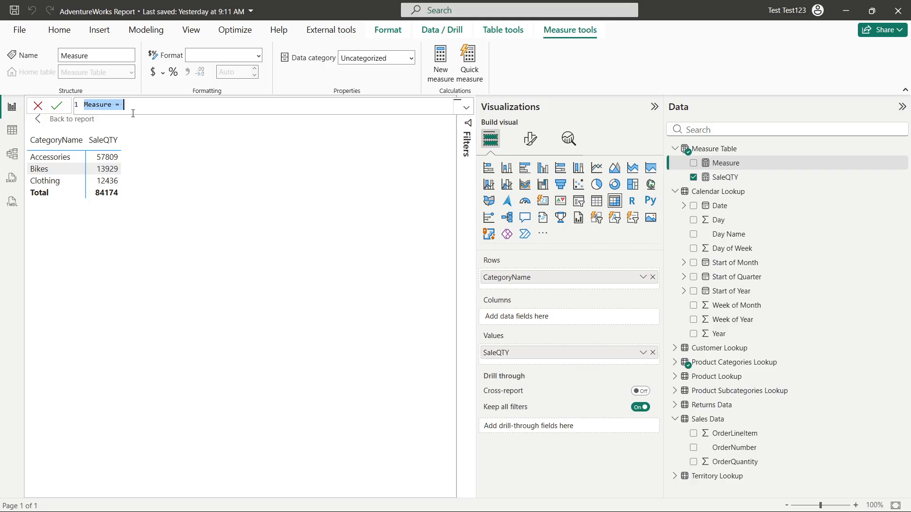
pyautogui.write('T')
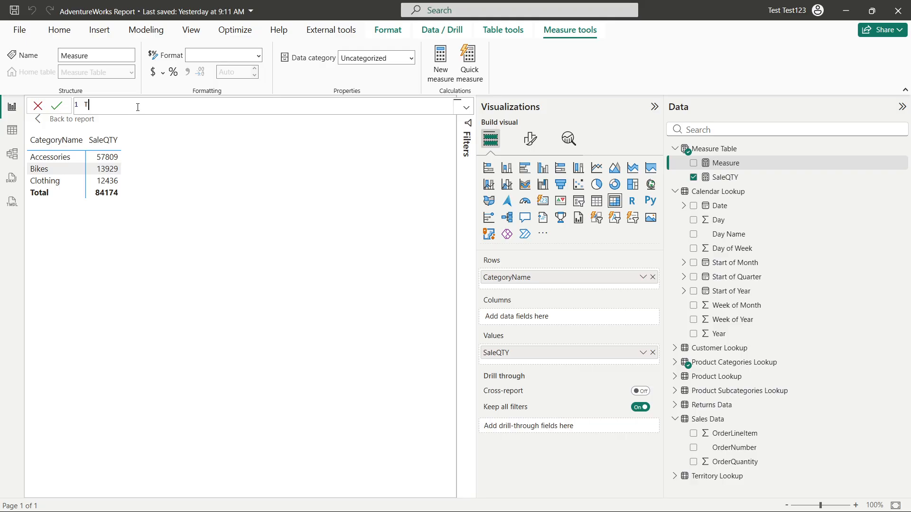
pyautogui.write('otal Ord')
pyautogui.write('coun')
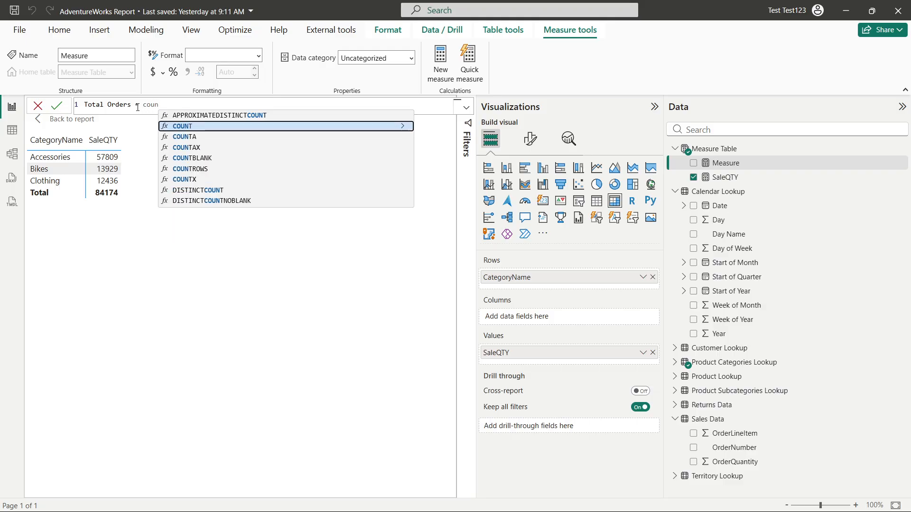
pyautogui.press('BackSpace')
pyautogui.press('BackSpace')
pyautogui.press('BackSpace')
pyautogui.press('BackSpace')
# Step: Define the Total Orders measure as DISTINCTCOUNT('Sales Data'[OrderNumber]) and commit the formula
pyautogui.write('dis')
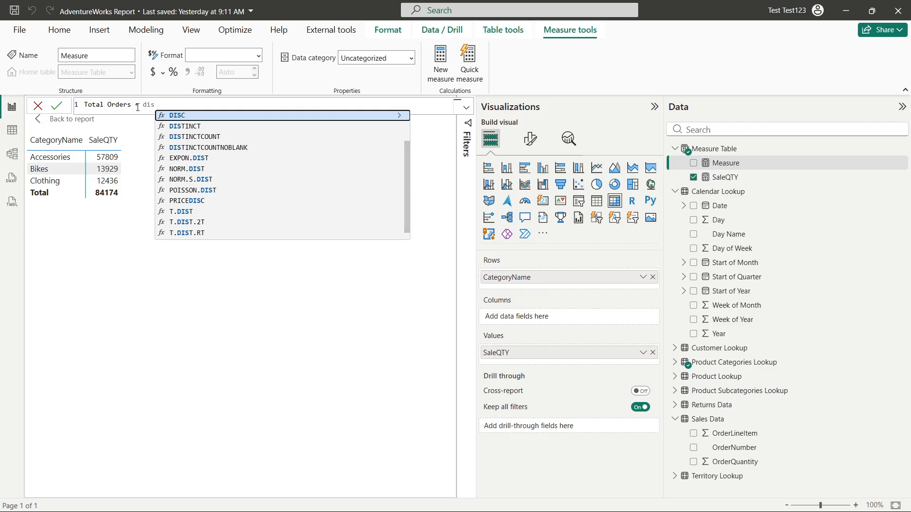
pyautogui.press('Down')
pyautogui.press('Down')
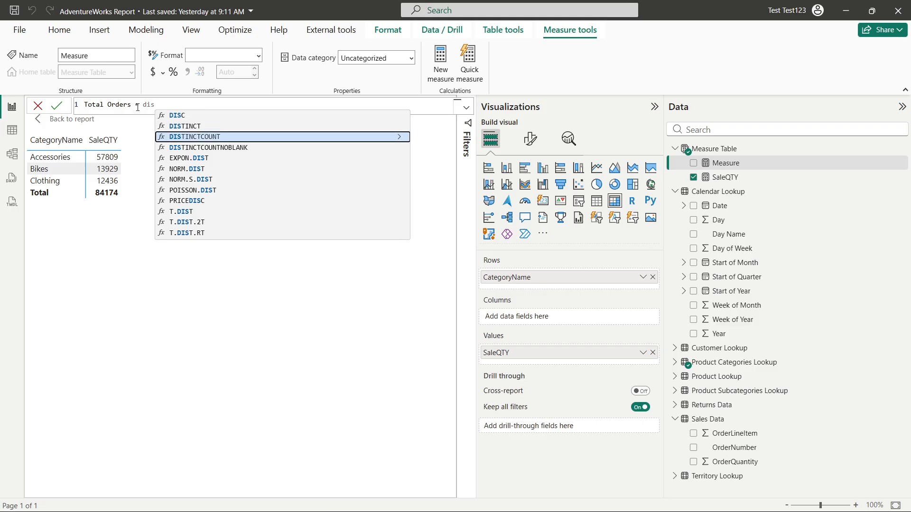
pyautogui.press('Tab')
pyautogui.write('sal')
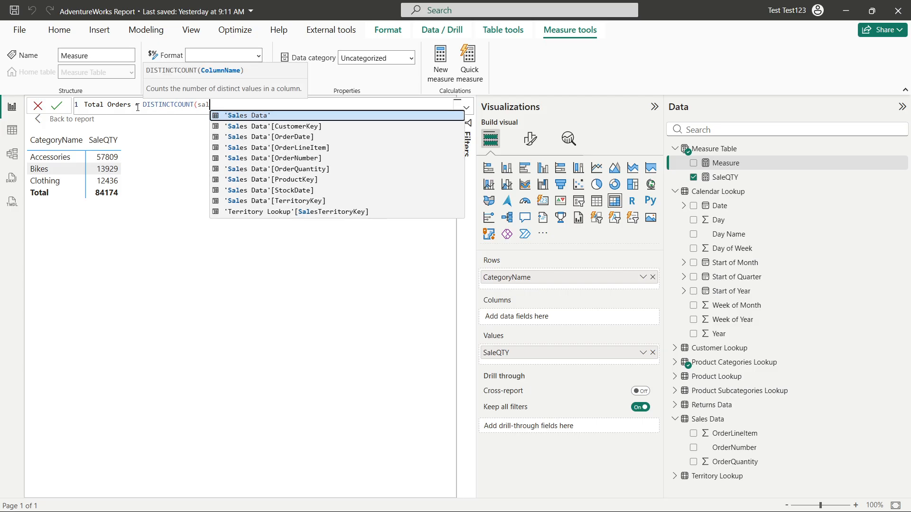
pyautogui.press('Down')
pyautogui.press('Down')
pyautogui.press('Down')
pyautogui.press('Down')
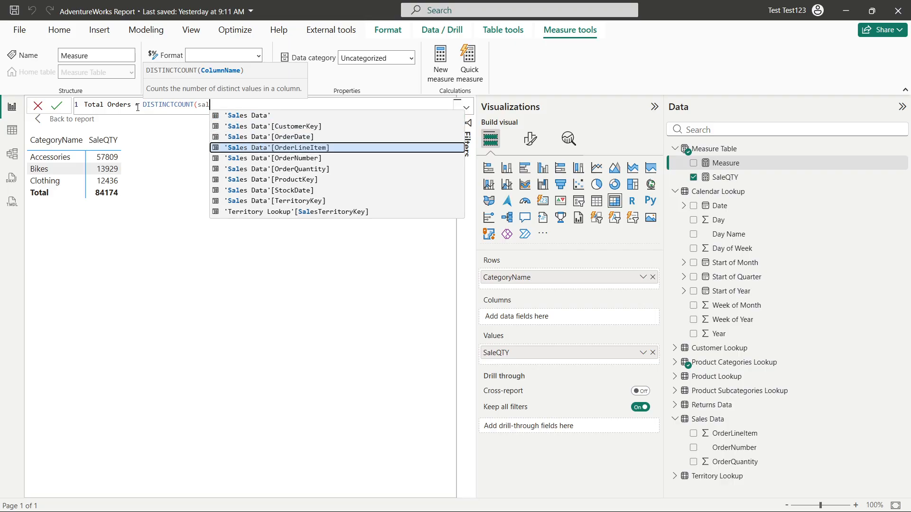
pyautogui.press('Tab')
pyautogui.write(')')
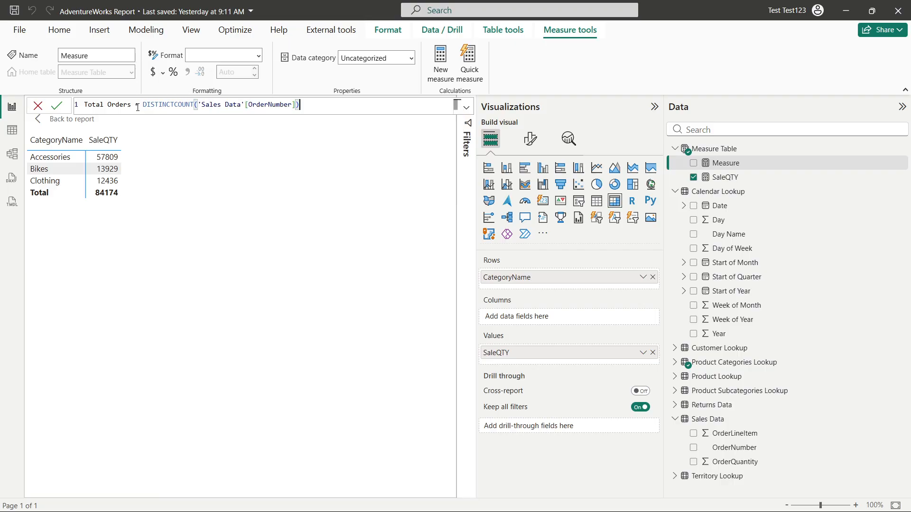
pyautogui.press('Return')
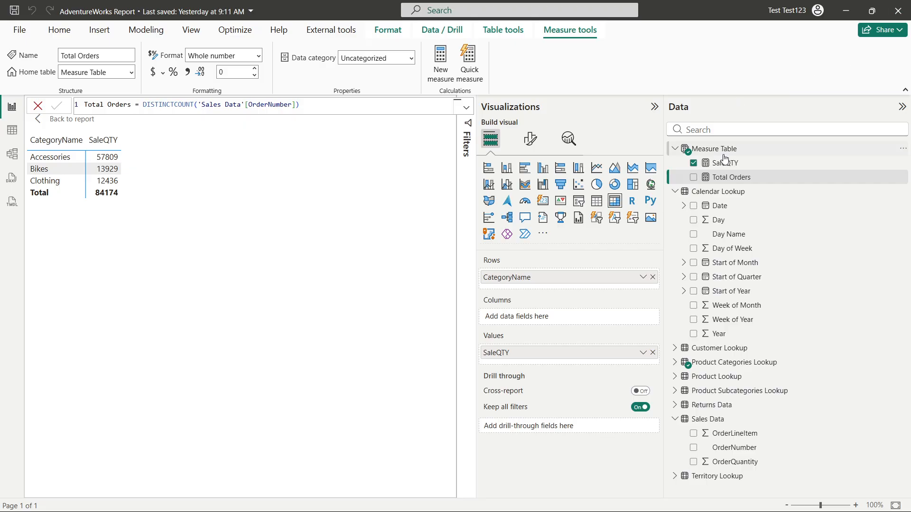
# Step: Add the Total Orders measure to the matrix values below SaleQTY
pyautogui.moveTo(740, 181); pyautogui.dragTo(592, 362)
pyautogui.moveTo(544, 370); pyautogui.dragTo(539, 357)
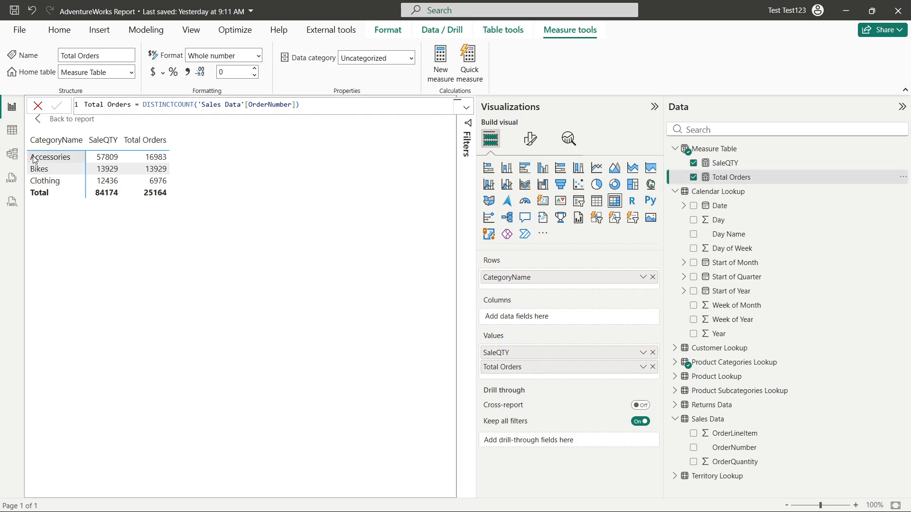
# Step: Check the distinct values of OrderNumber in the Sales Data table against the matrix's Total Orders total
pyautogui.click(12, 130)
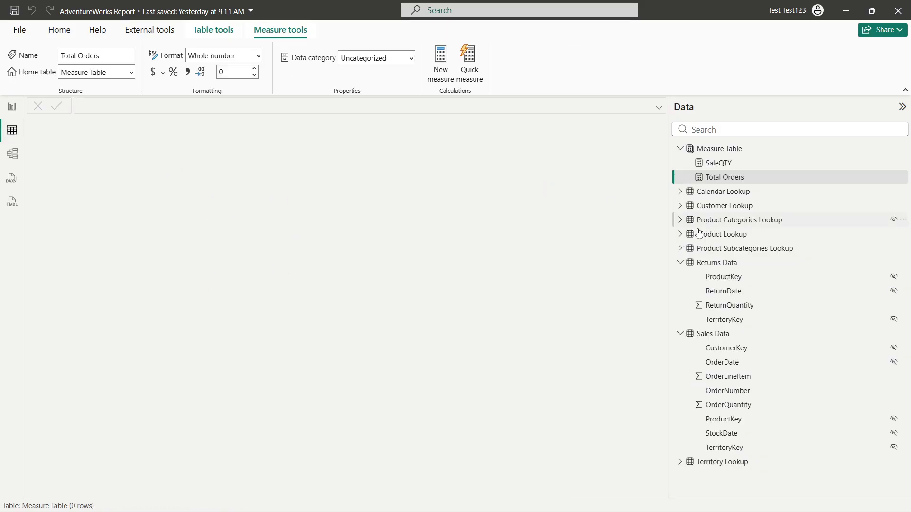
pyautogui.click(719, 340)
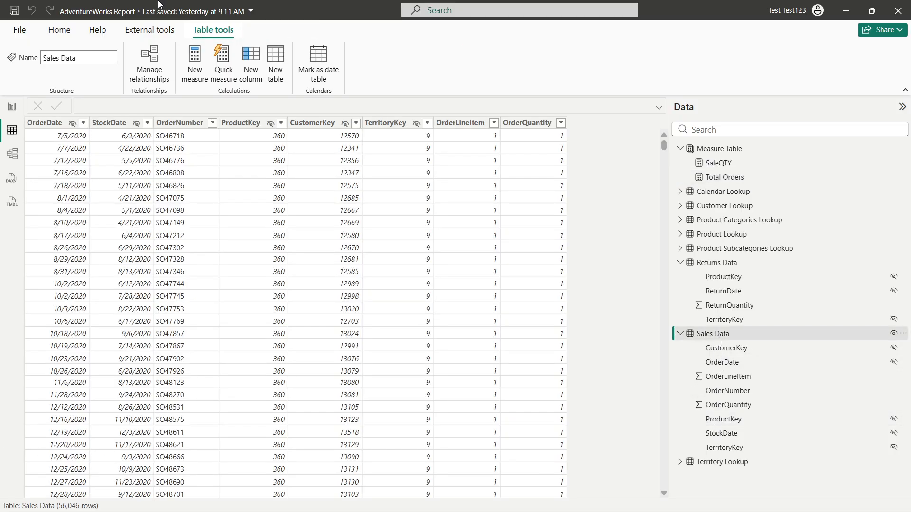
pyautogui.click(168, 122)
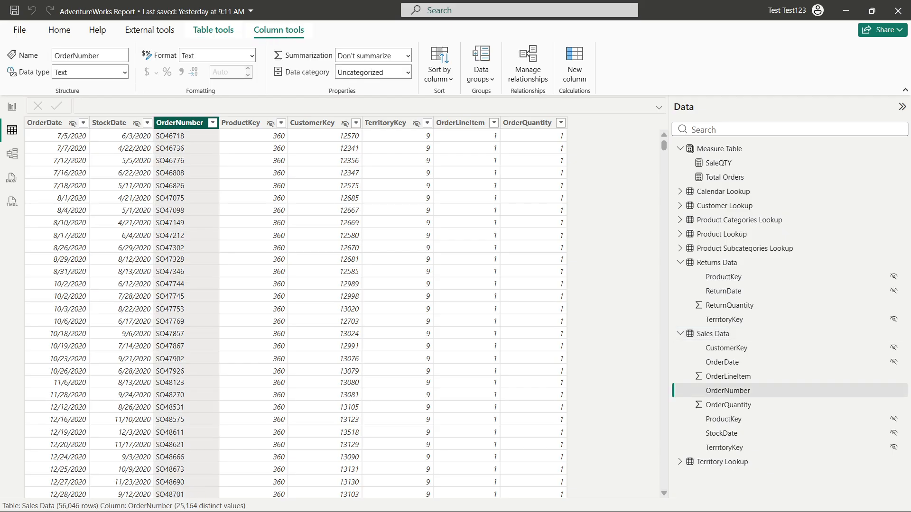
pyautogui.click(9, 106)
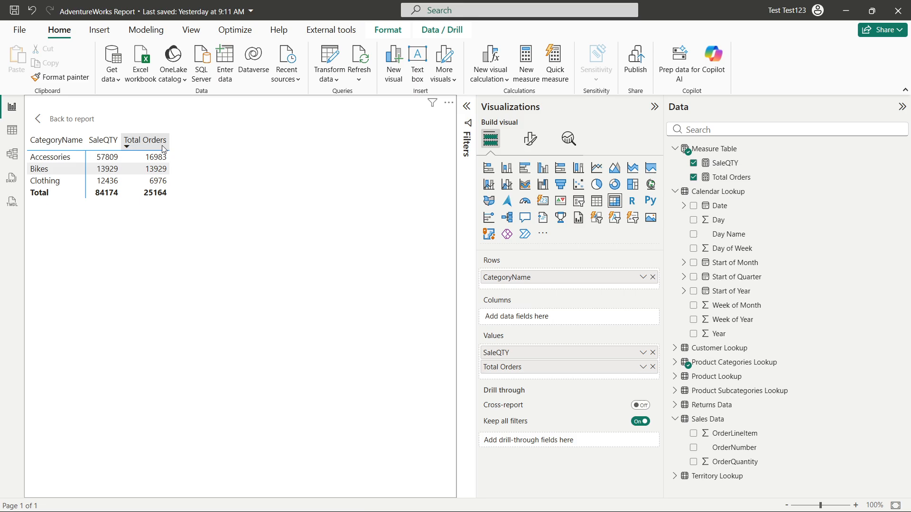
# Step: Display the rows of the Returns Data table in table view
pyautogui.click(13, 130)
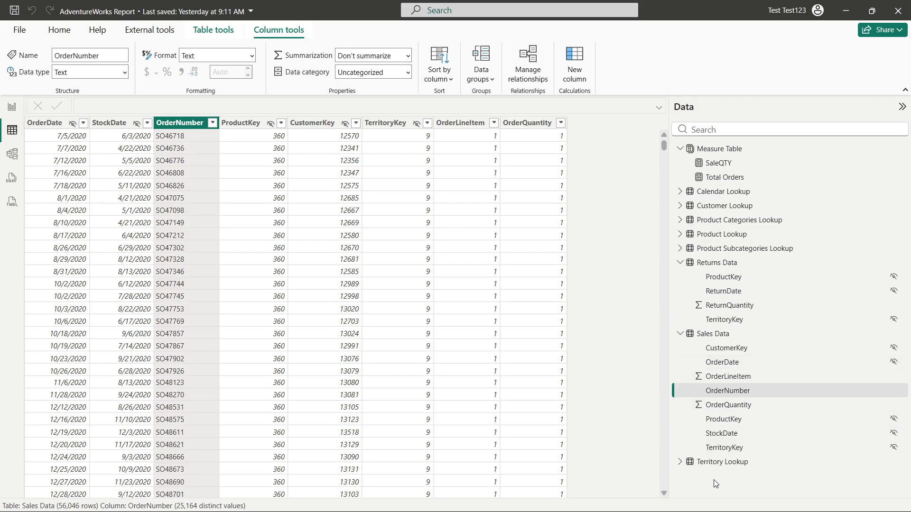
pyautogui.click(727, 265)
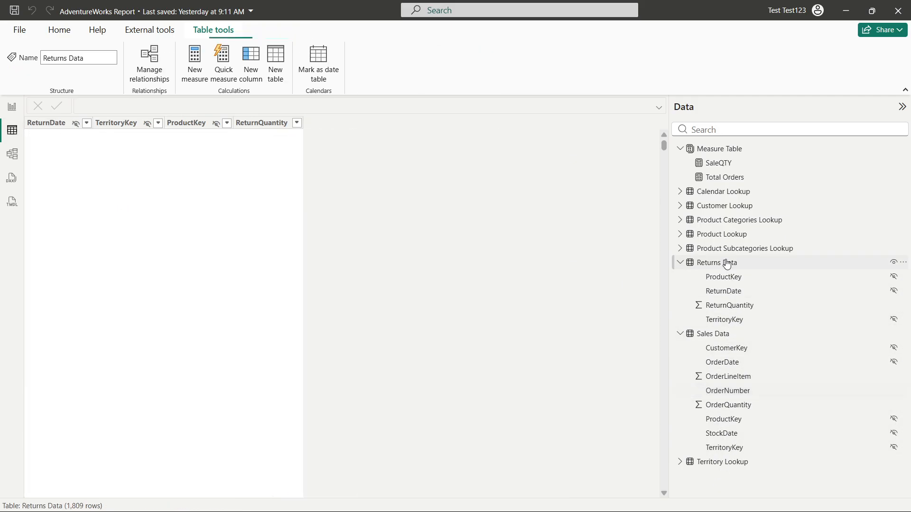
# Step: Check which distinct values the ReturnQuantity column of the Returns Data table contains
pyautogui.click(296, 124)
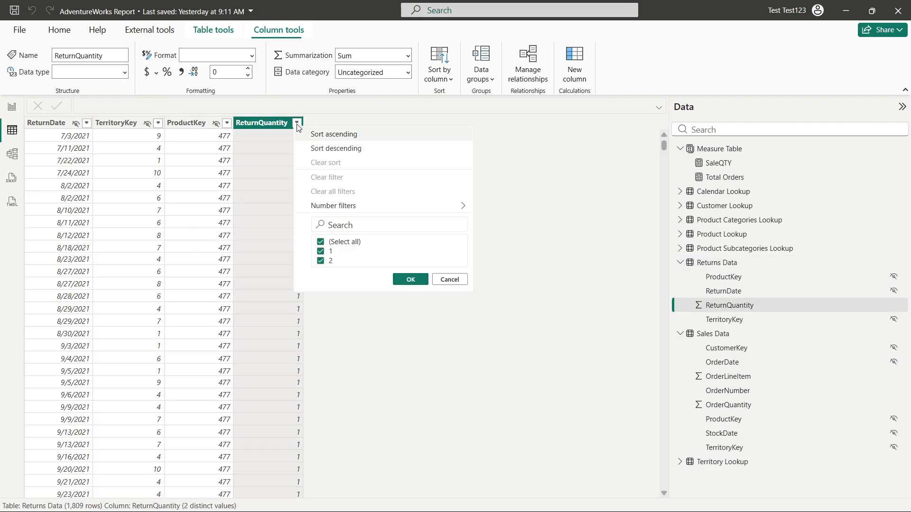
pyautogui.click(595, 207)
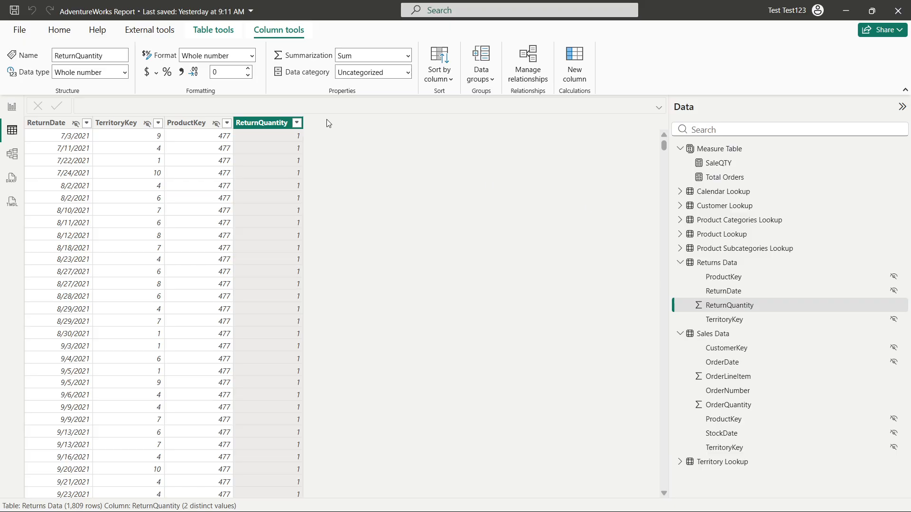
pyautogui.click(298, 123)
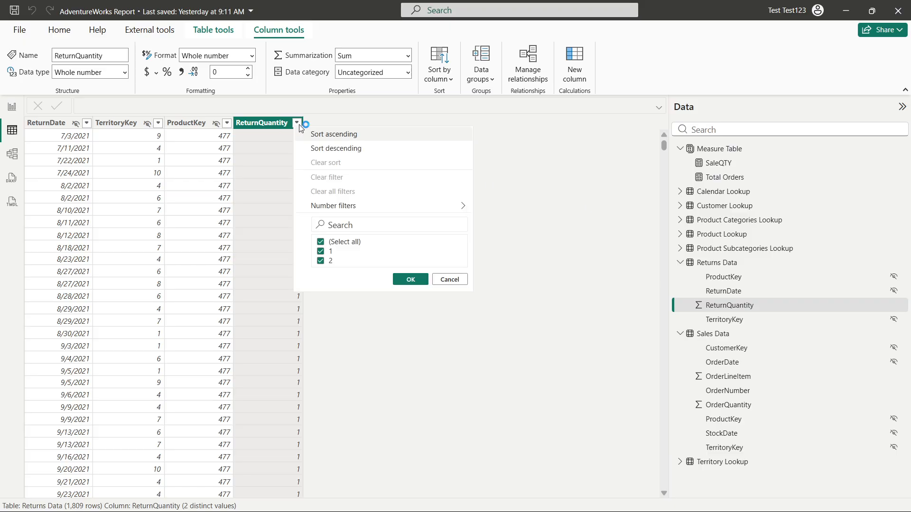
pyautogui.click(521, 186)
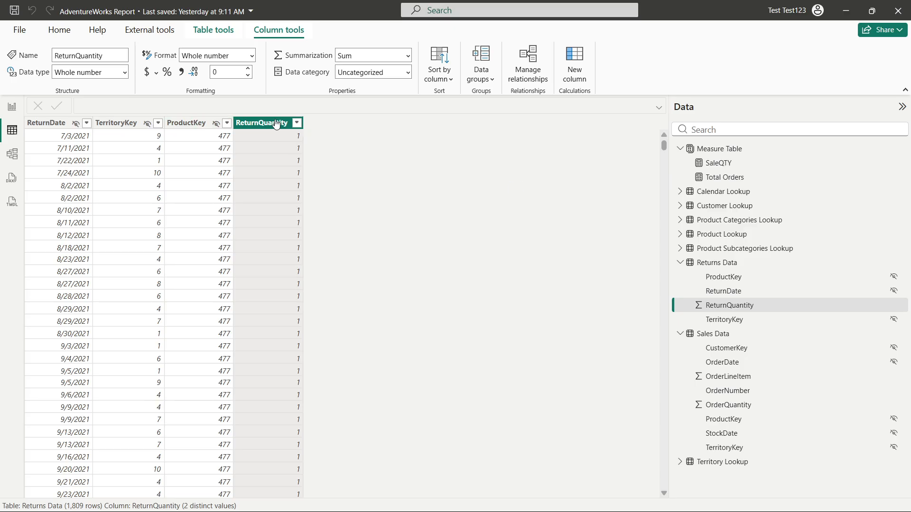
pyautogui.click(297, 122)
pyautogui.click(524, 162)
# Step: Return to the report and start a Quantity Returned measure in the Measure Table using the COUNTA function
pyautogui.click(20, 106)
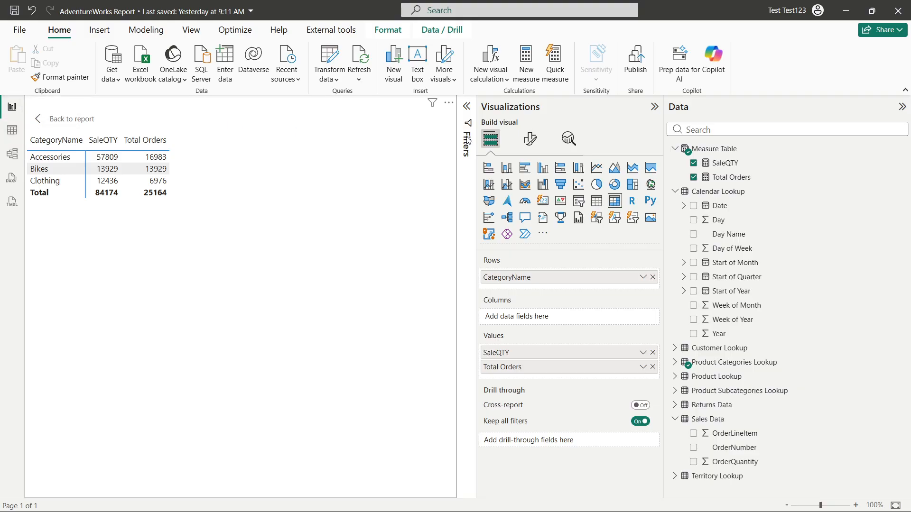
pyautogui.click(710, 151)
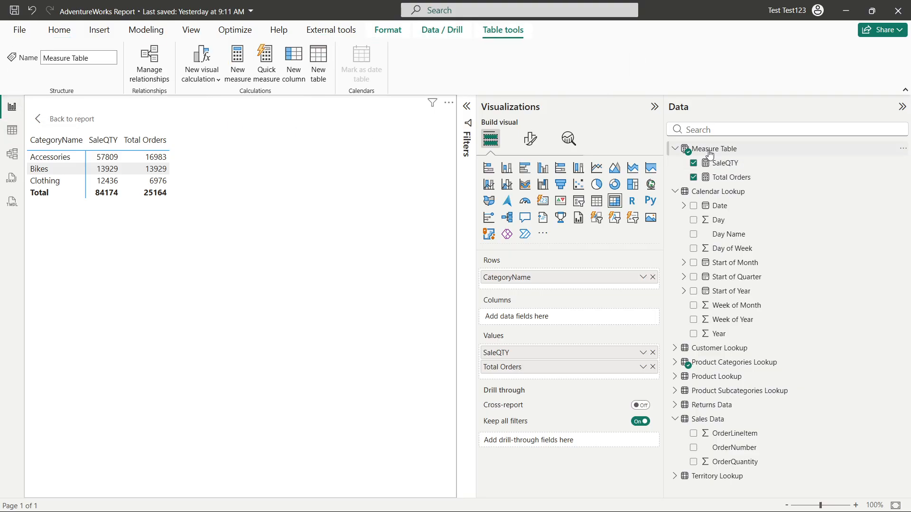
pyautogui.click(238, 61)
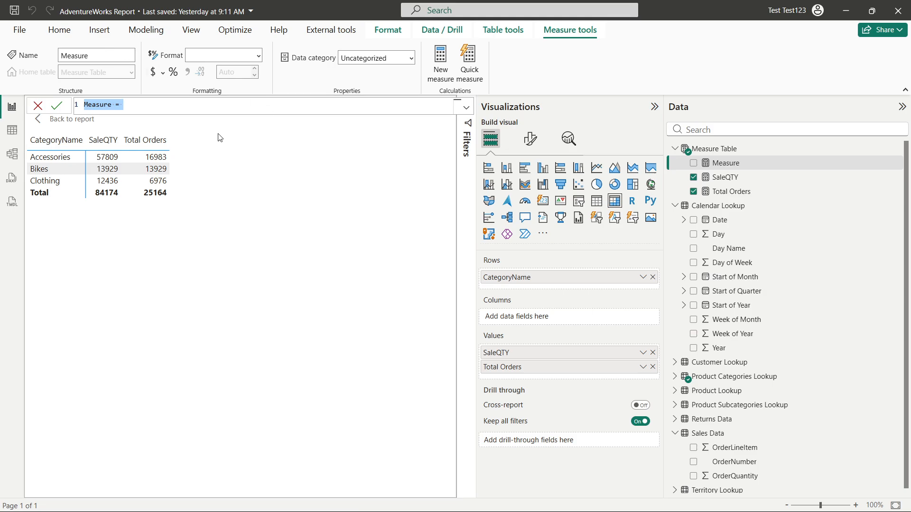
pyautogui.write('Q')
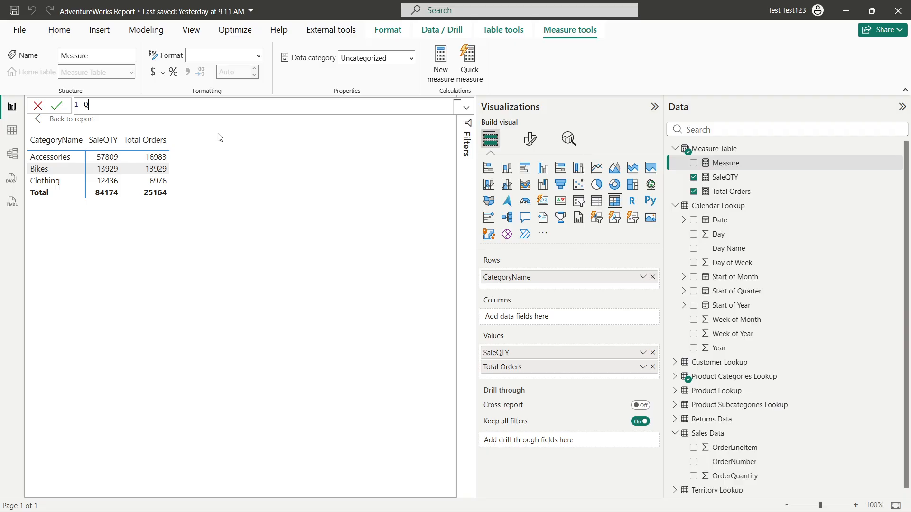
pyautogui.write('uantity Returned = cou')
pyautogui.press('Down')
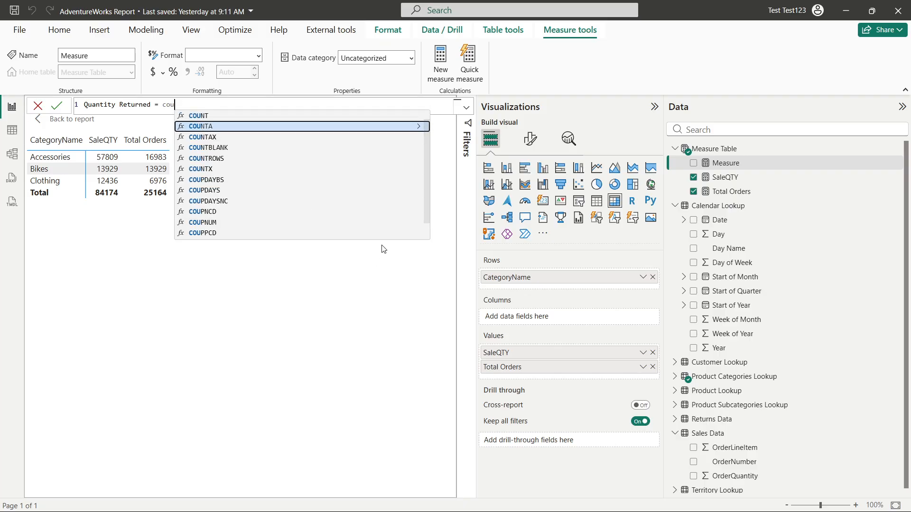
pyautogui.press('Tab')
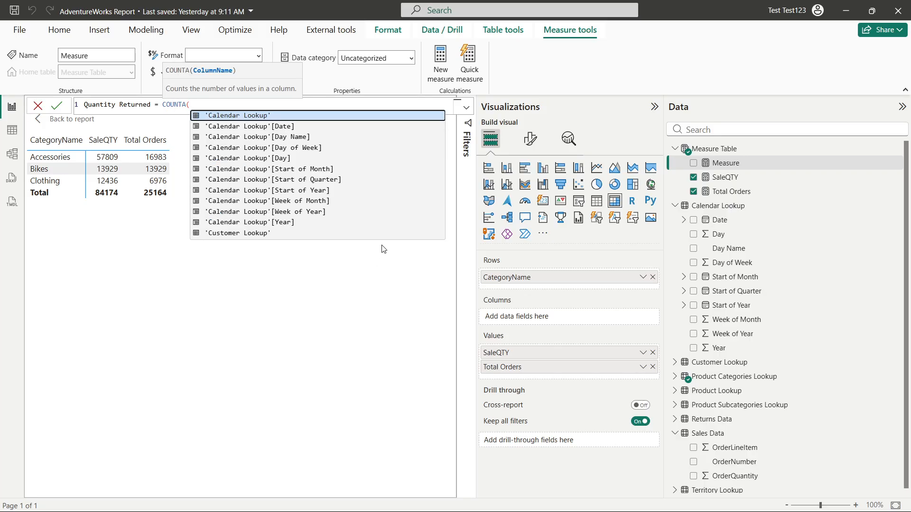
# Step: Complete the COUNTA formula with 'Returns Data'[ReturnQuantity] and add the measure to the matrix values below Total Orders
pyautogui.write('re')
pyautogui.press('Down')
pyautogui.press('Down')
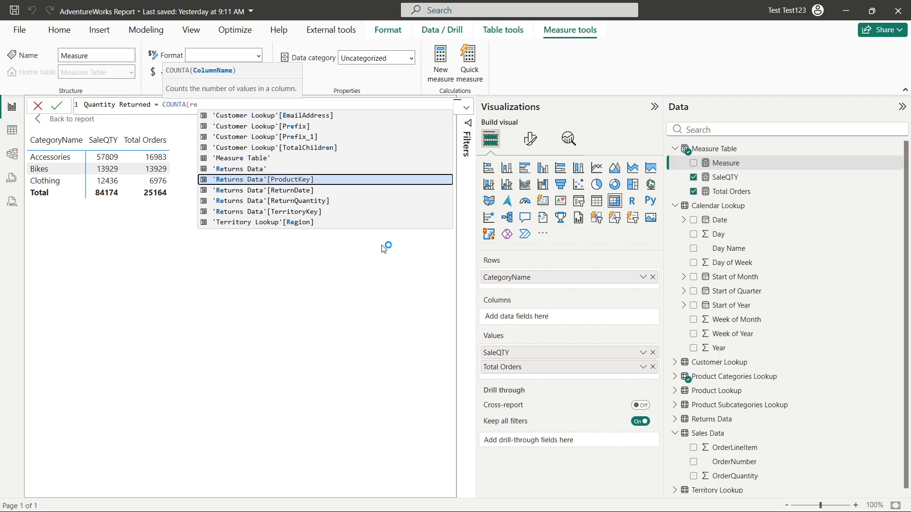
pyautogui.press('Down')
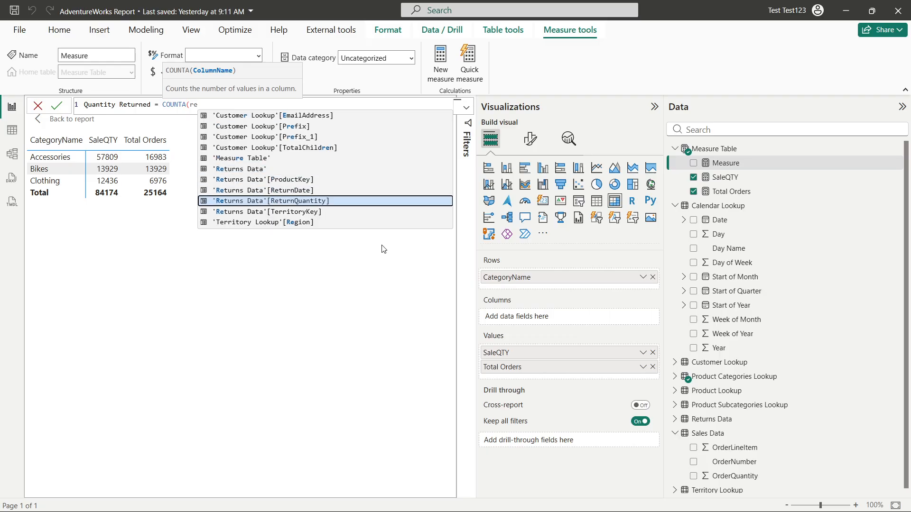
pyautogui.press('Tab')
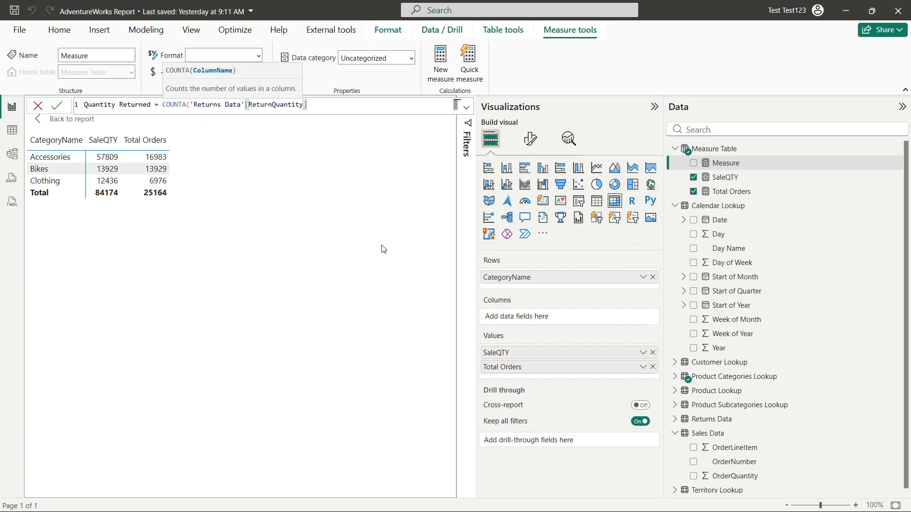
pyautogui.write(')')
pyautogui.press('Return')
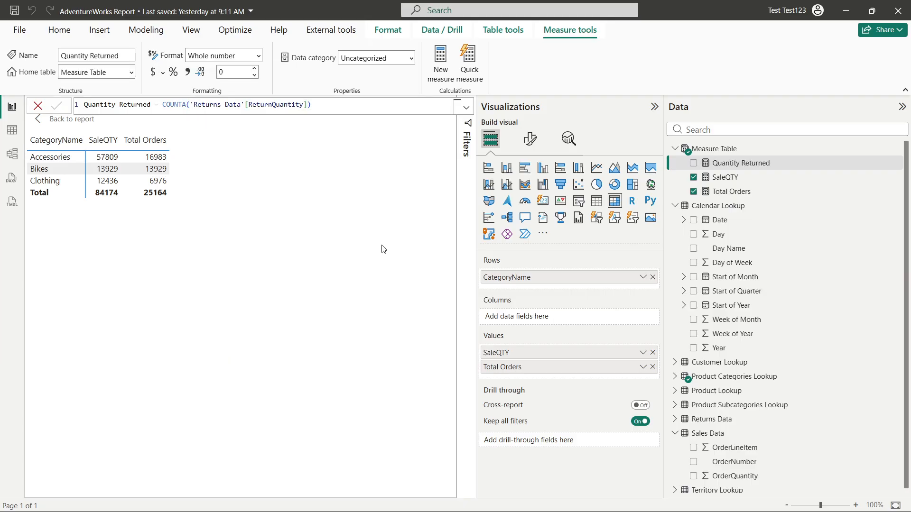
pyautogui.moveTo(756, 163); pyautogui.dragTo(587, 372)
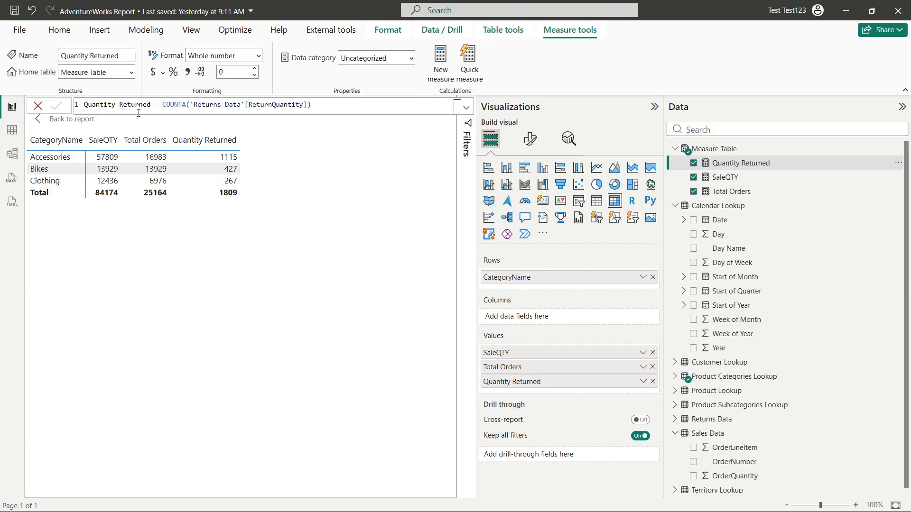
# Step: Rename the COUNTA measure to Total Returns in its formula and commit the change
pyautogui.moveTo(152, 106); pyautogui.dragTo(84, 107)
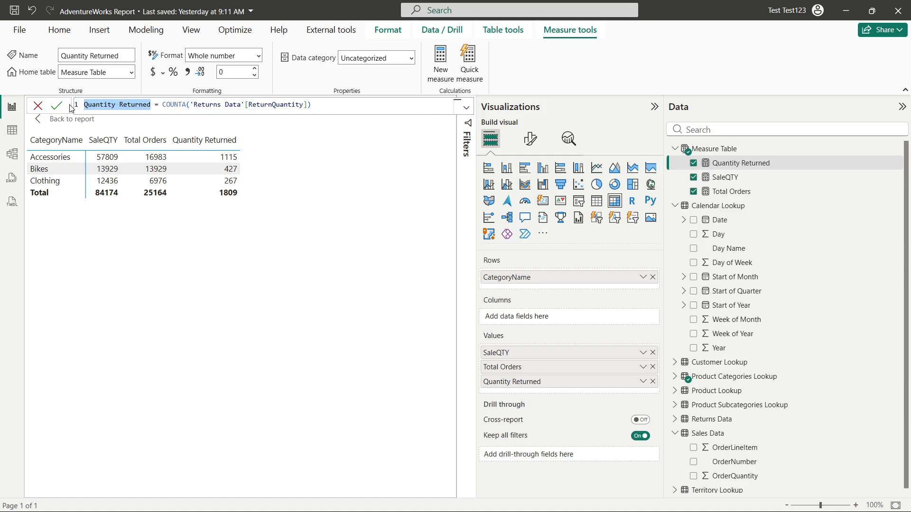
pyautogui.write('Total')
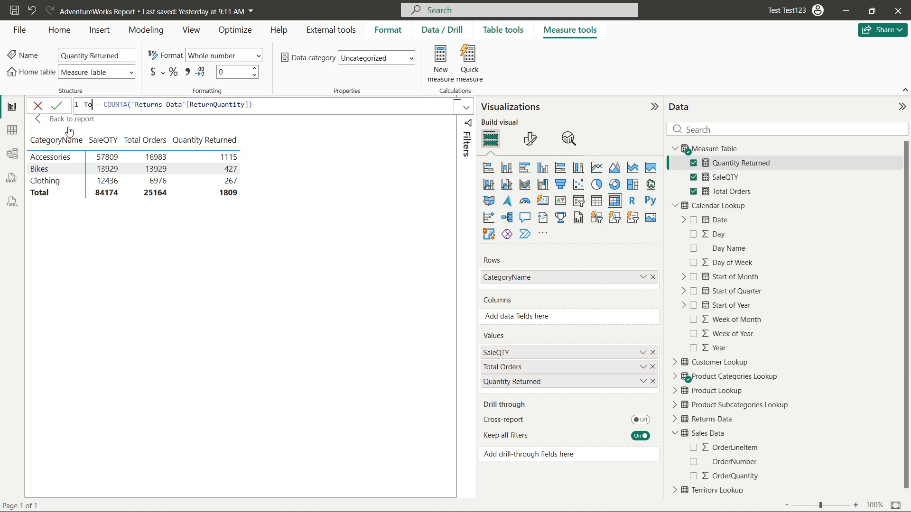
pyautogui.write(' Return')
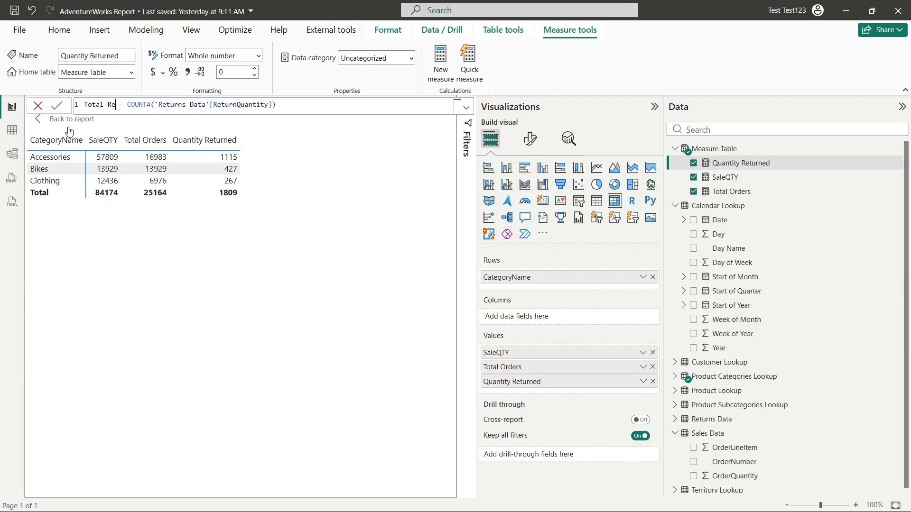
pyautogui.write('ds')
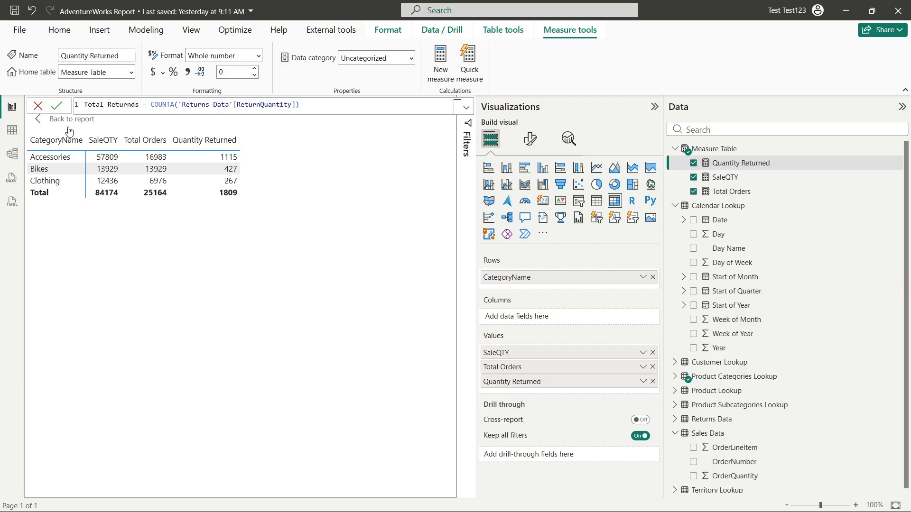
pyautogui.press('BackSpace')
pyautogui.press('BackSpace')
pyautogui.press('BackSpace')
pyautogui.press('BackSpace')
pyautogui.press('BackSpace')
pyautogui.press('BackSpace')
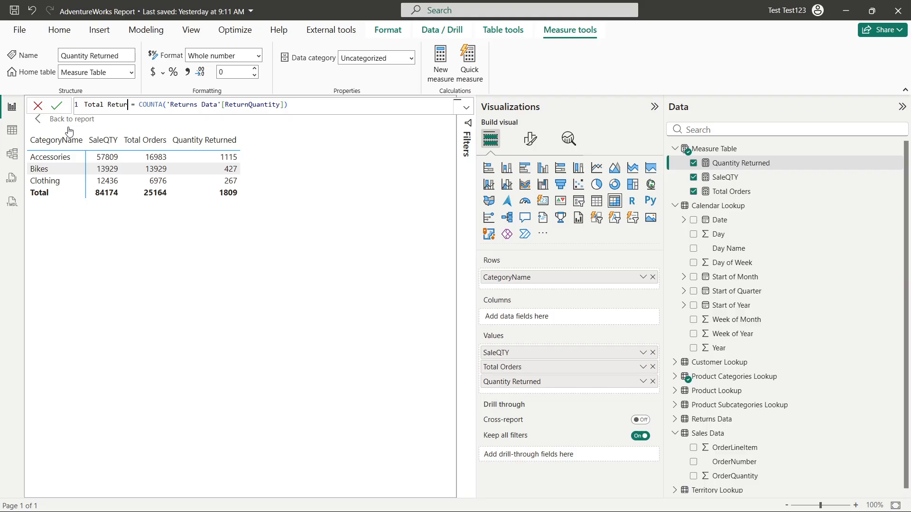
pyautogui.write('turnds')
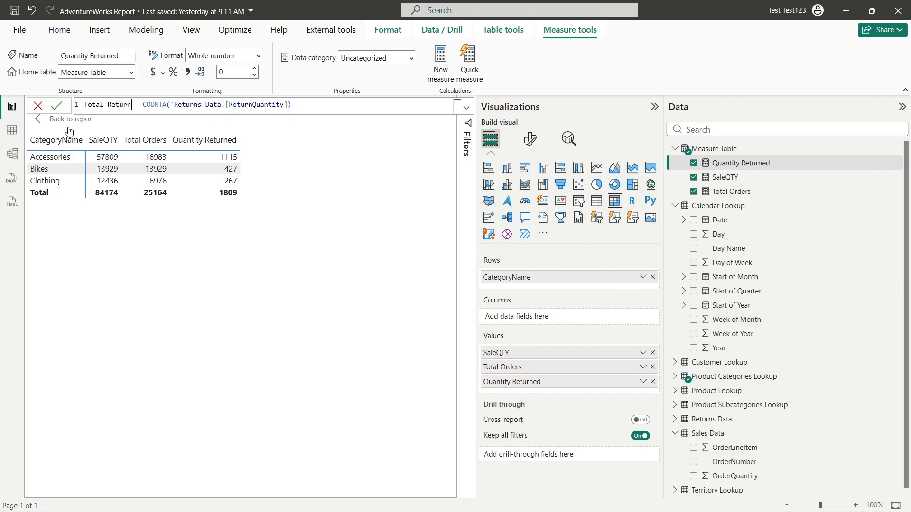
pyautogui.press('BackSpace')
pyautogui.press('BackSpace')
pyautogui.press('BackSpace')
pyautogui.press('BackSpace')
pyautogui.press('BackSpace')
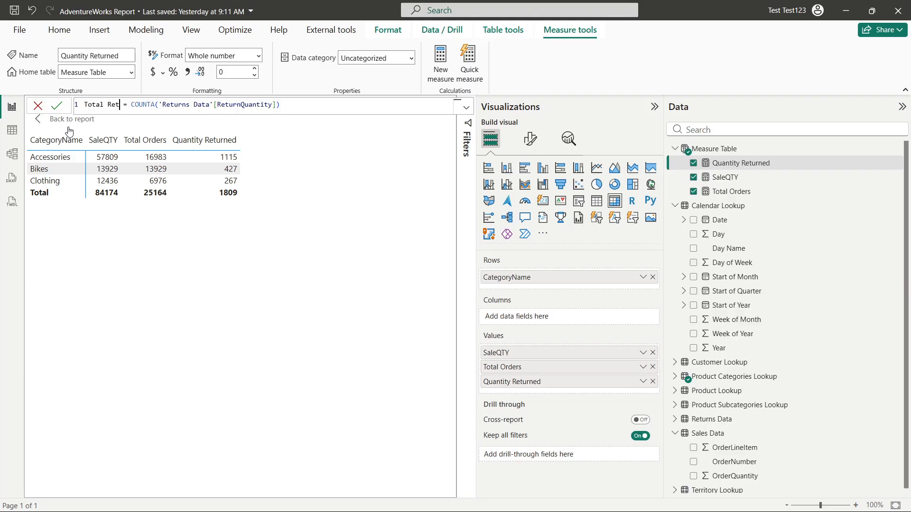
pyautogui.write('urns')
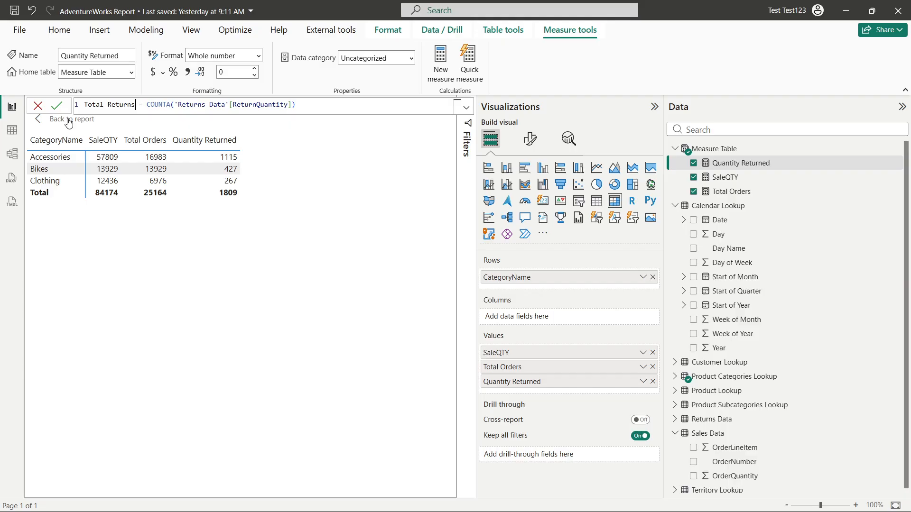
pyautogui.press('Return')
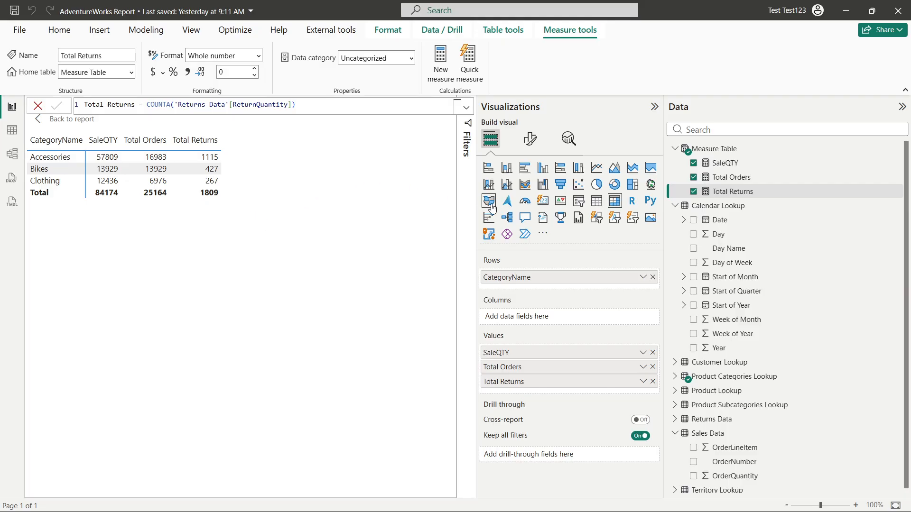
# Step: Start another measure in the Measure Table named Quatity Returned, using the SUM function
pyautogui.click(706, 148)
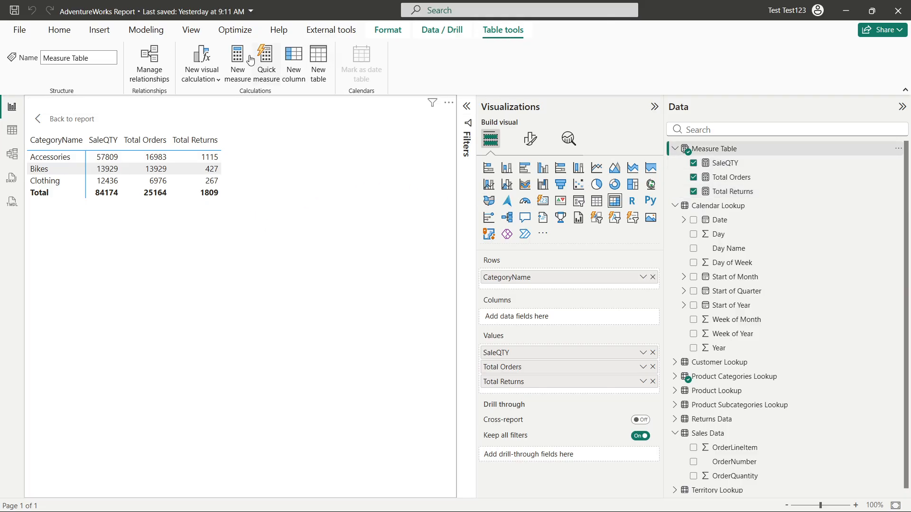
pyautogui.click(236, 66)
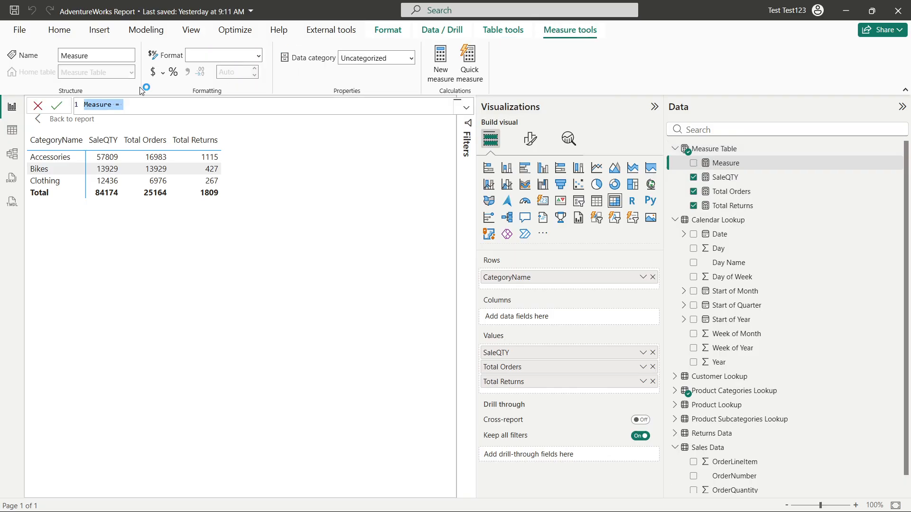
pyautogui.write('Total')
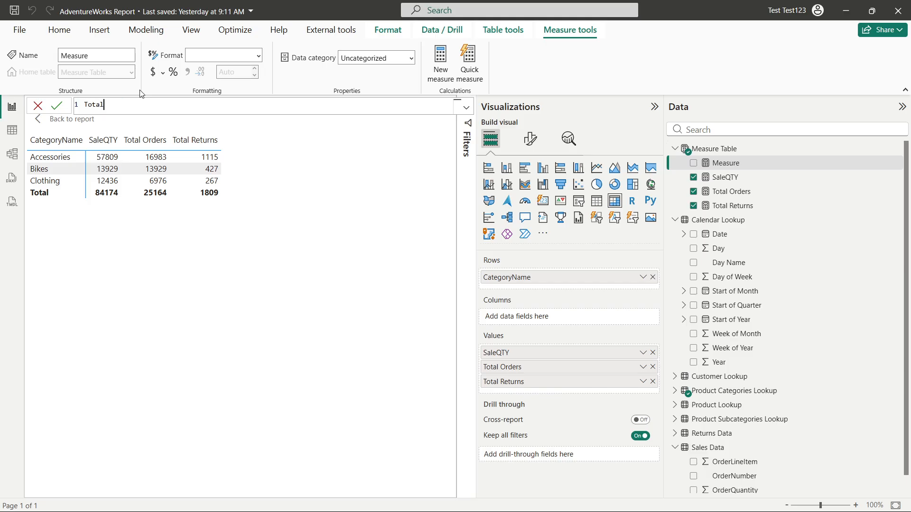
pyautogui.press('BackSpace')
pyautogui.press('BackSpace')
pyautogui.press('BackSpace')
pyautogui.press('BackSpace')
pyautogui.press('BackSpace')
pyautogui.write('Quatity Return')
pyautogui.press('BackSpace')
pyautogui.press('BackSpace')
pyautogui.press('BackSpace')
pyautogui.write('urned = SUM(')
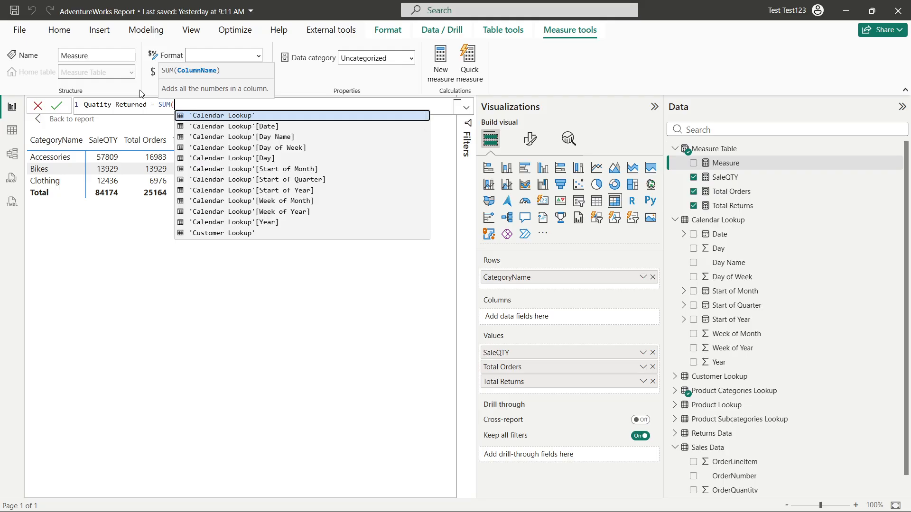
# Step: Complete the SUM formula with 'Returns Data'[ReturnQuantity] and add the measure to the matrix values below Total Returns
pyautogui.write('ord')
pyautogui.press('BackSpace')
pyautogui.press('BackSpace')
pyautogui.press('BackSpace')
pyautogui.write('re')
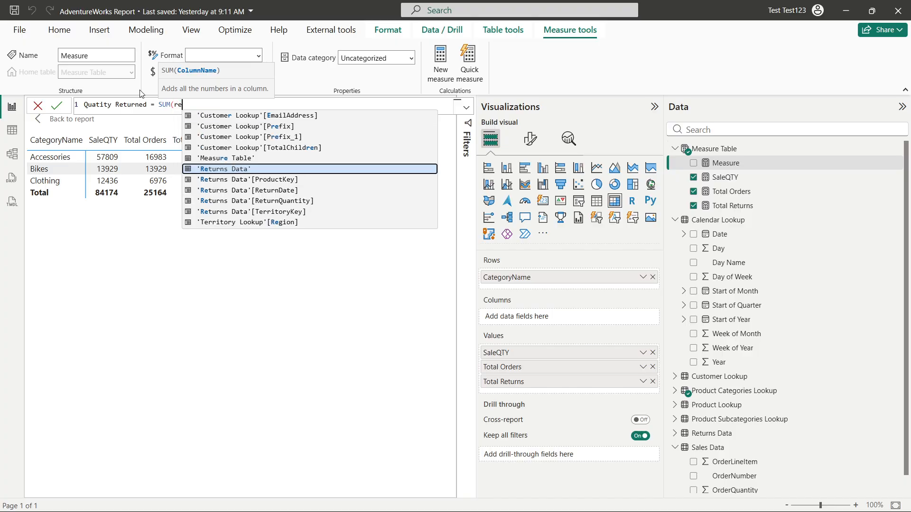
pyautogui.press('Down')
pyautogui.press('Down')
pyautogui.press('Down')
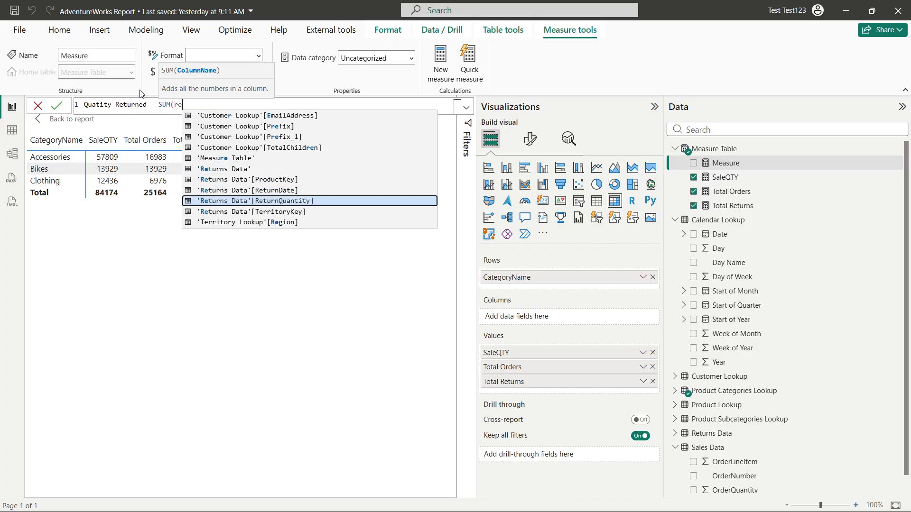
pyautogui.press('Tab')
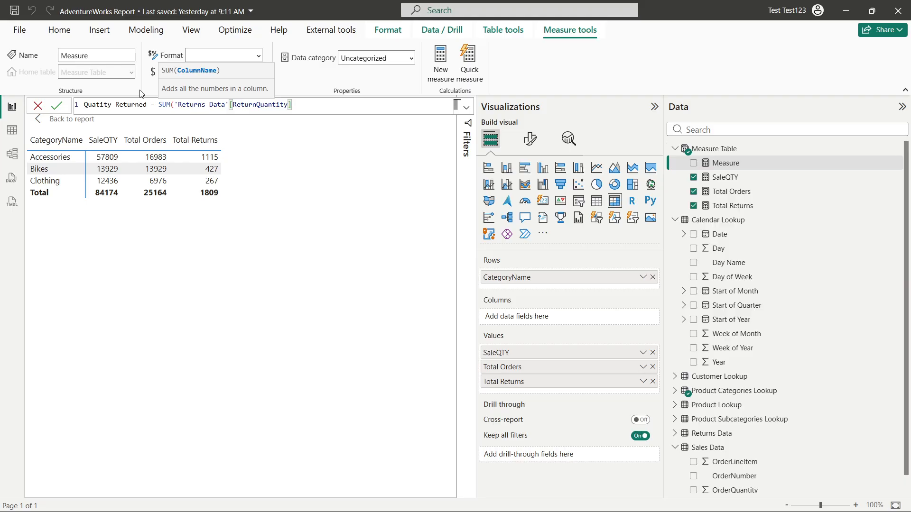
pyautogui.write(')')
pyautogui.press('Return')
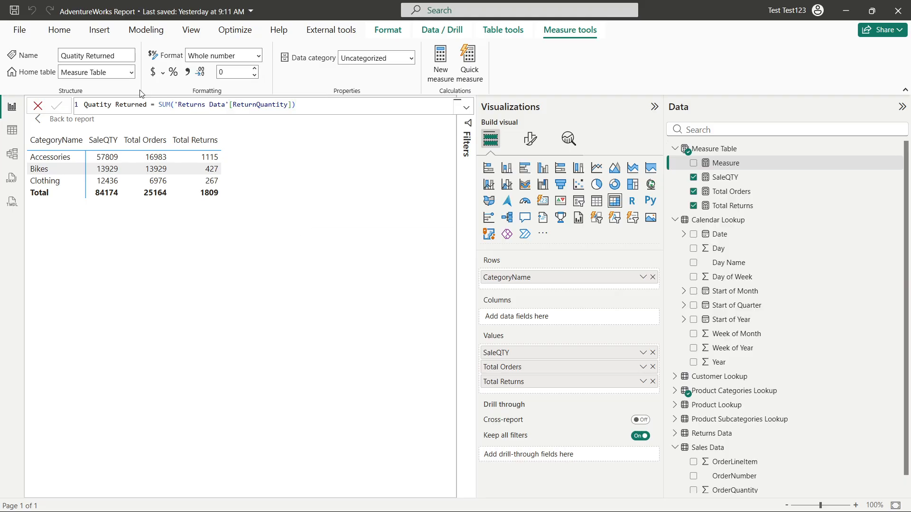
pyautogui.moveTo(735, 164); pyautogui.dragTo(536, 390)
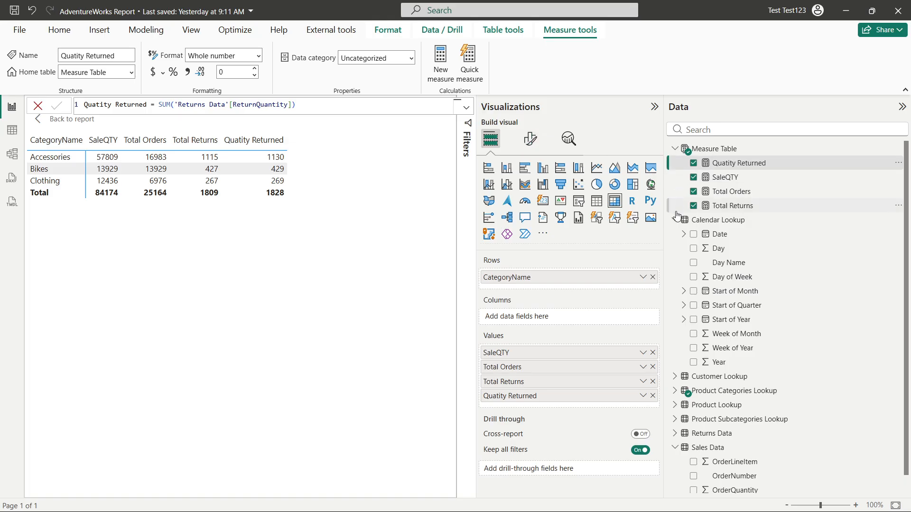
# Step: Examine the cost and price columns in the Product Lookup table's data, and return to the report's matrix
pyautogui.click(723, 411)
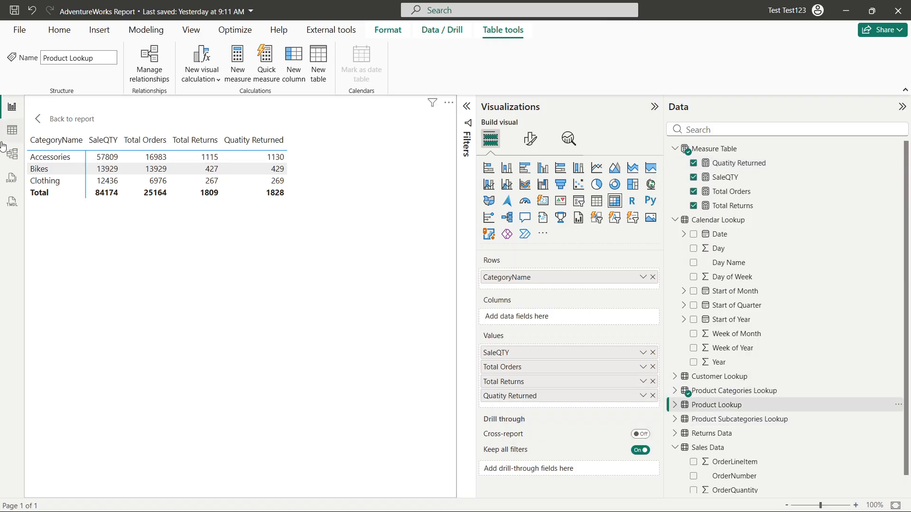
pyautogui.click(22, 136)
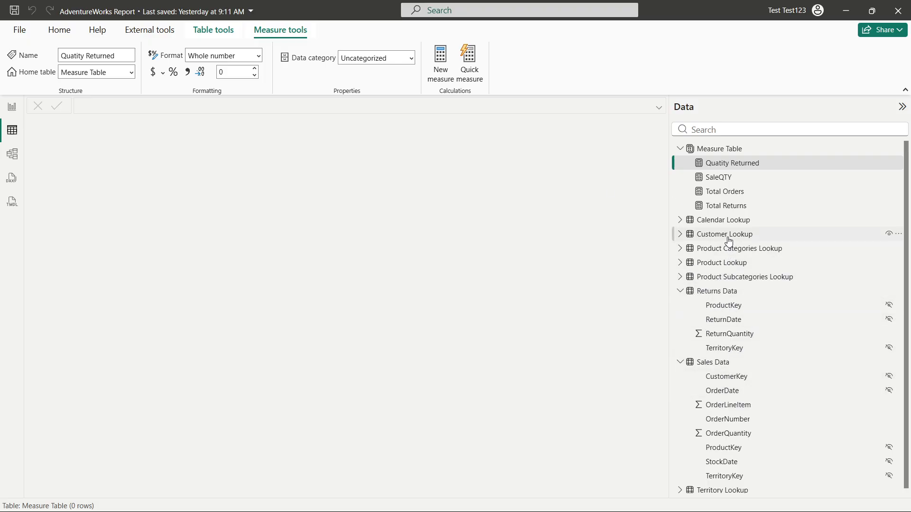
pyautogui.click(729, 264)
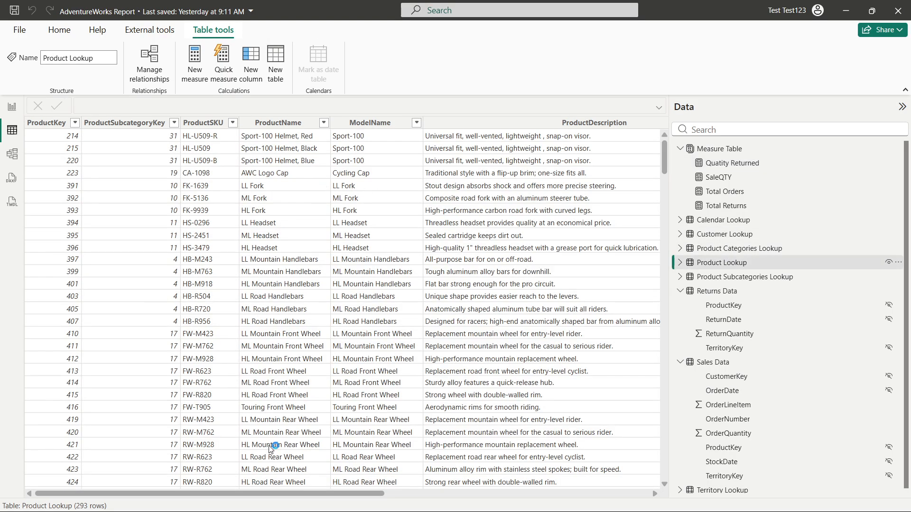
pyautogui.moveTo(268, 494); pyautogui.dragTo(473, 511)
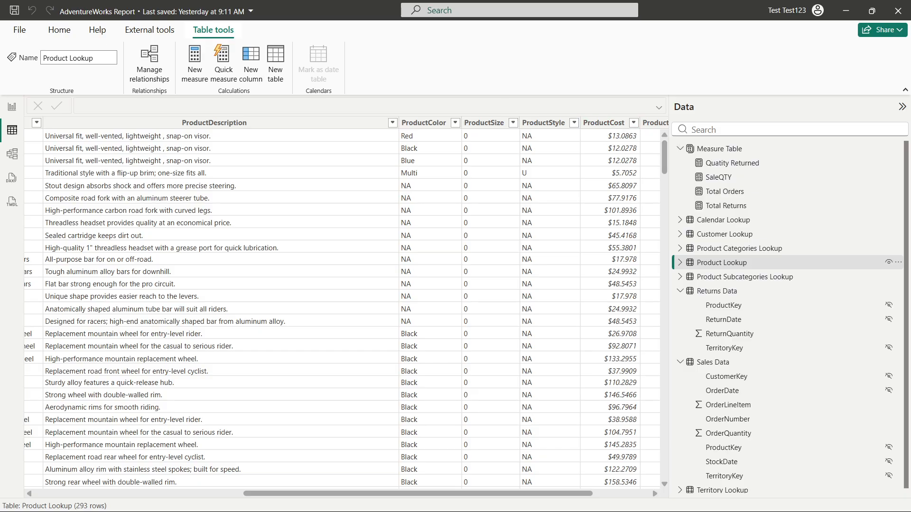
pyautogui.click(12, 107)
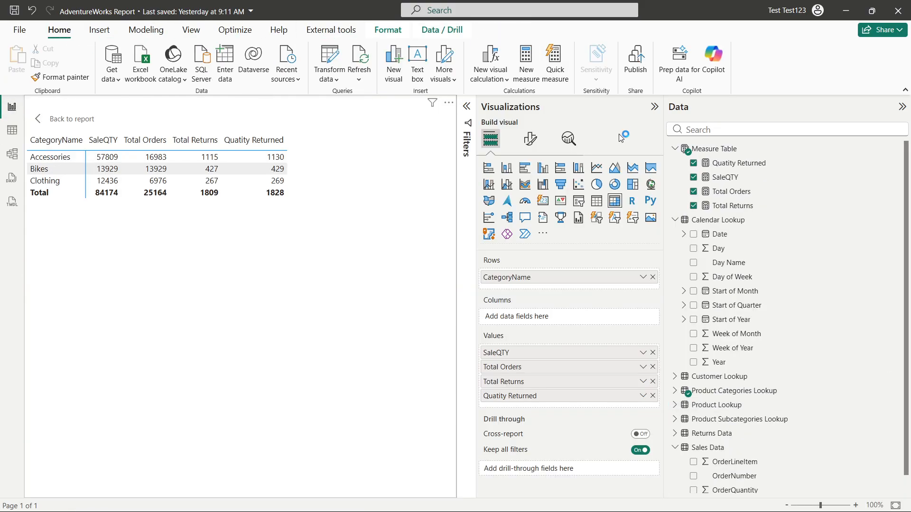
# Step: Start a new measure in the Measure Table named Avg Retail Price, using the AVERAGE function
pyautogui.click(712, 150)
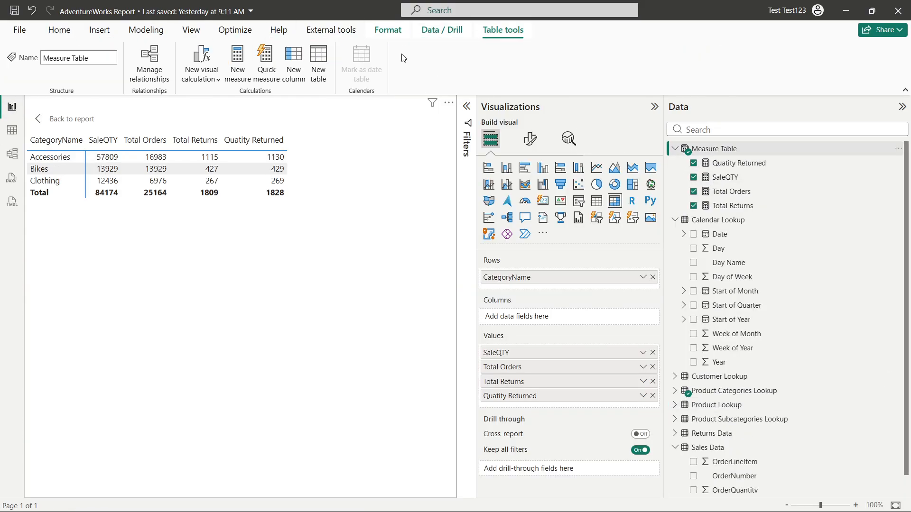
pyautogui.click(239, 57)
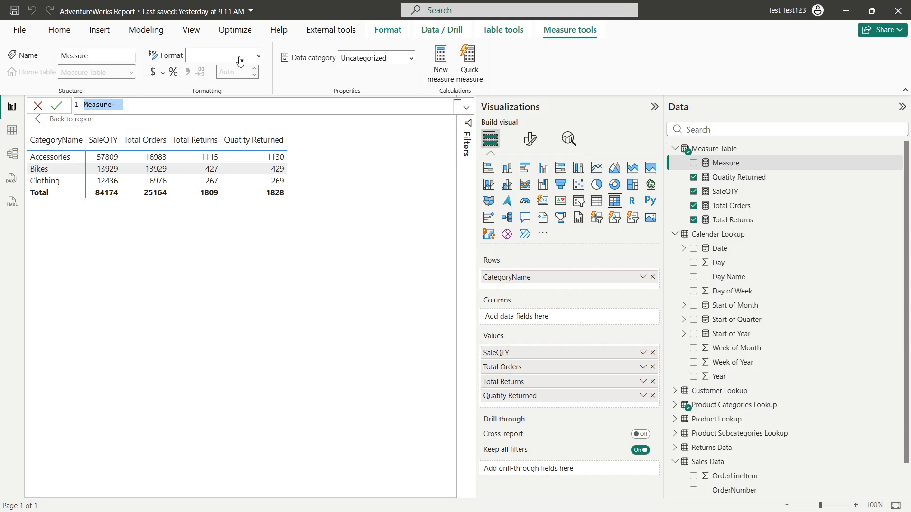
pyautogui.write('Av')
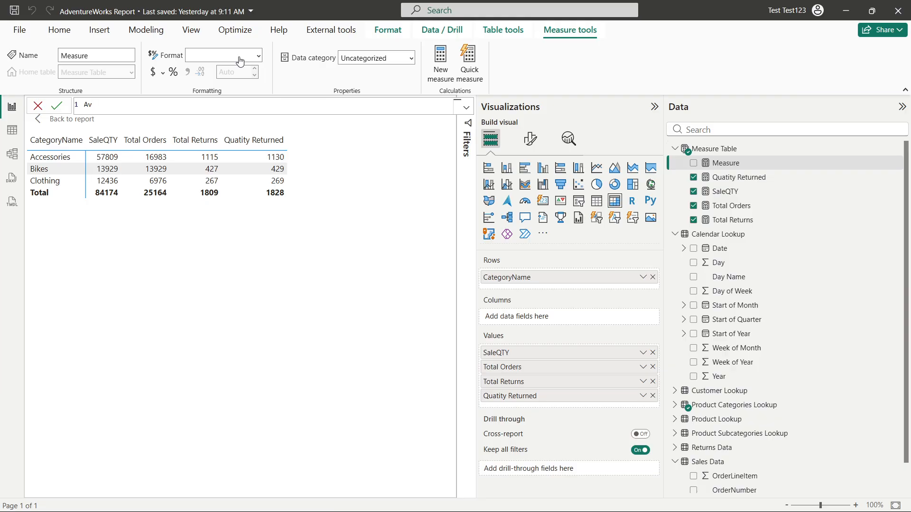
pyautogui.write('g')
pyautogui.write('AVERAGE(')
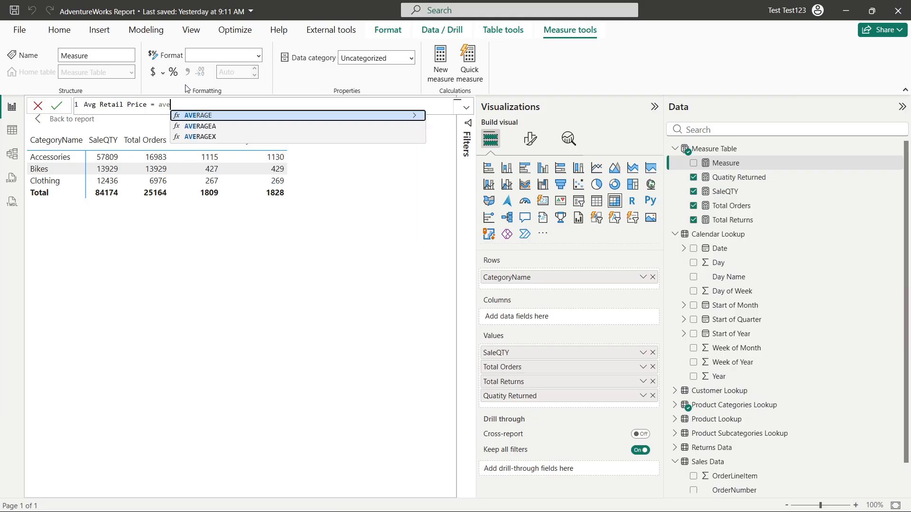
# Step: Complete the AVERAGE formula with 'Product Lookup'[ProductPrice] and add the measure to the matrix values below Quatity Returned
pyautogui.write('pro')
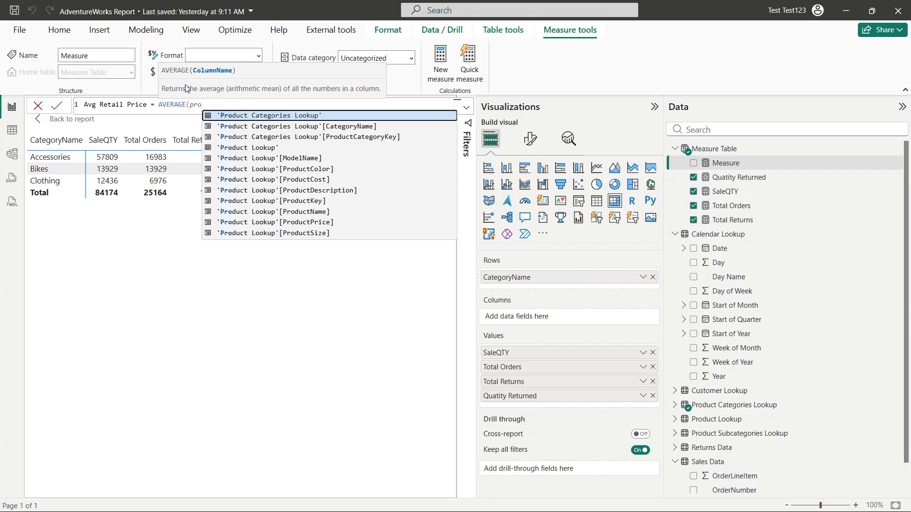
pyautogui.press('Down')
pyautogui.press('Down')
pyautogui.press('Down')
pyautogui.press('Down')
pyautogui.press('Down')
pyautogui.press('Down')
pyautogui.press('Down')
pyautogui.press('Down')
pyautogui.press('Down')
pyautogui.press('Down')
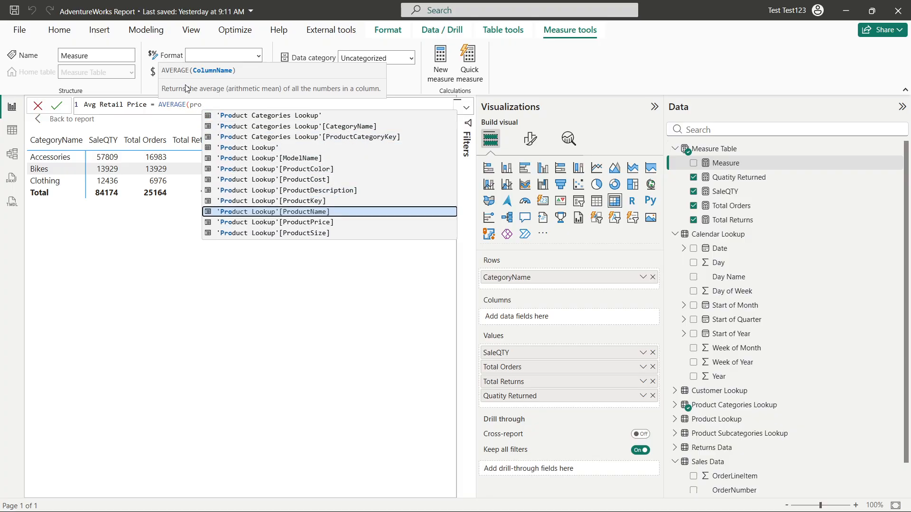
pyautogui.press('Tab')
pyautogui.write(')')
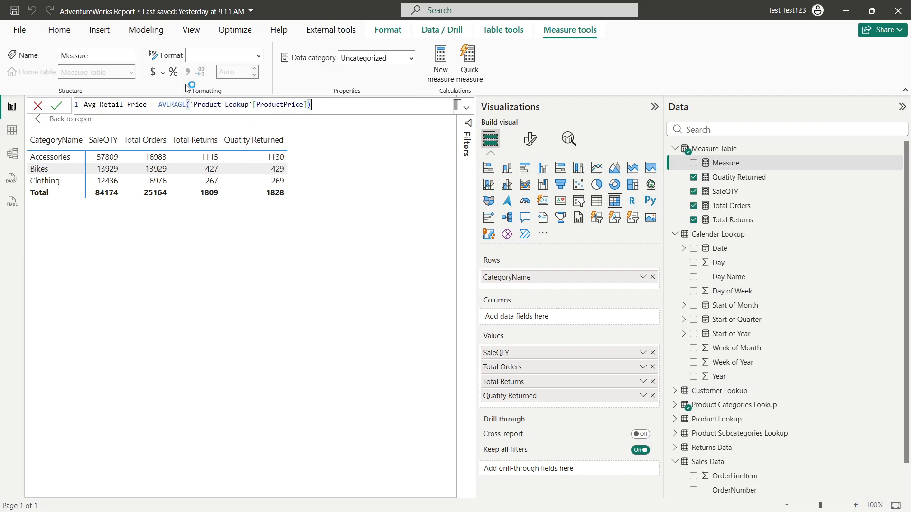
pyautogui.press('Return')
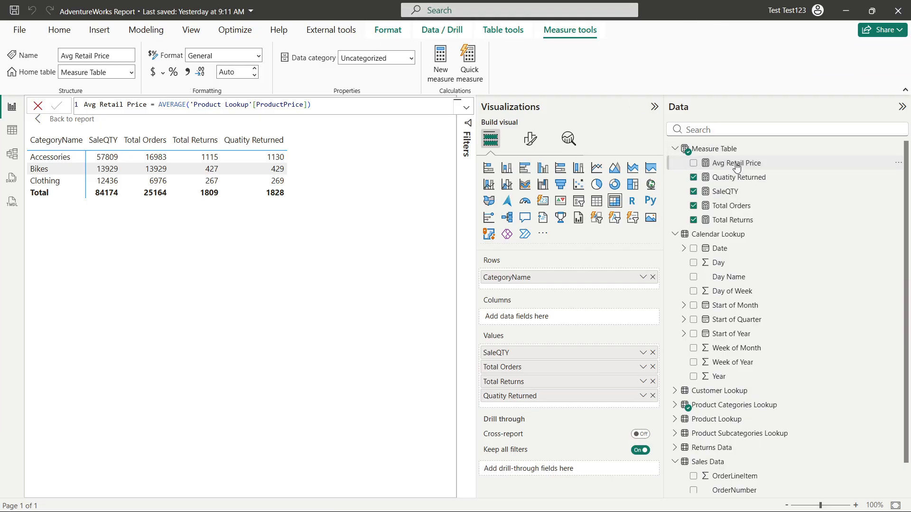
pyautogui.moveTo(736, 167); pyautogui.dragTo(628, 396)
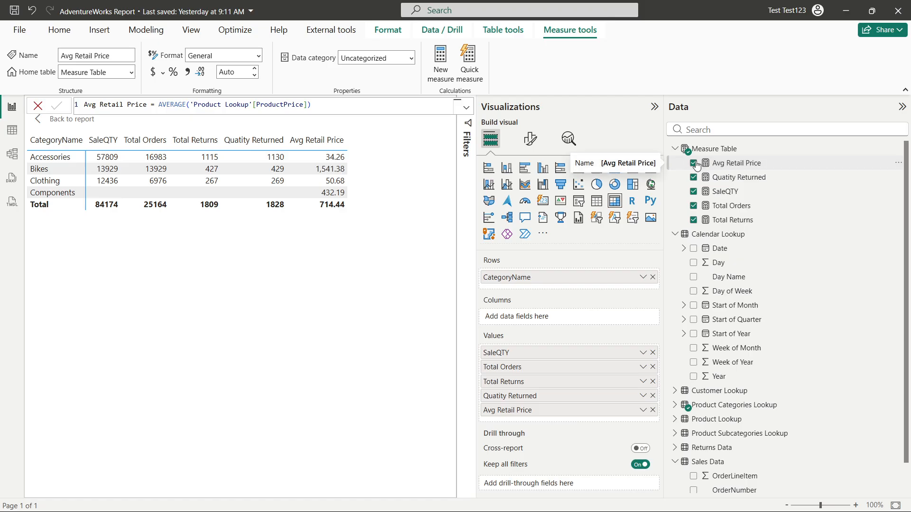
# Step: Format the Avg Retail Price measure as Currency with 2 decimal places
pyautogui.click(727, 166)
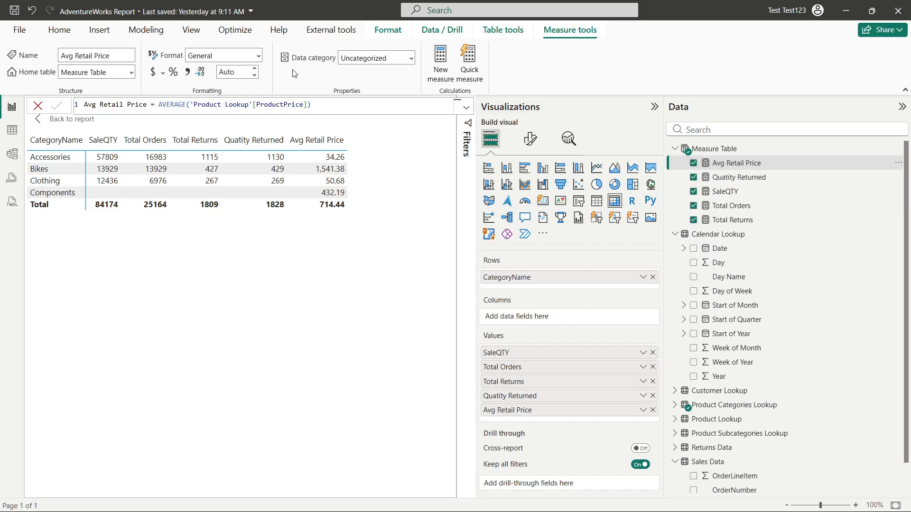
pyautogui.click(256, 58)
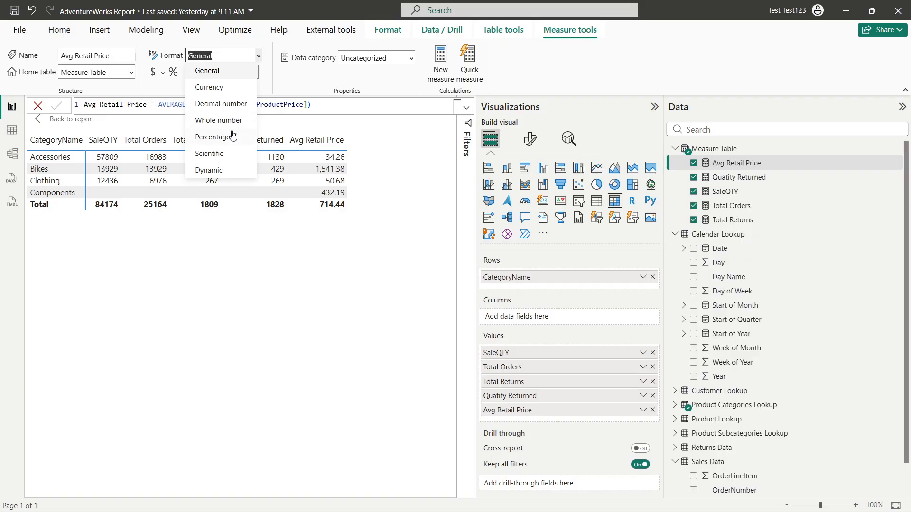
pyautogui.click(222, 87)
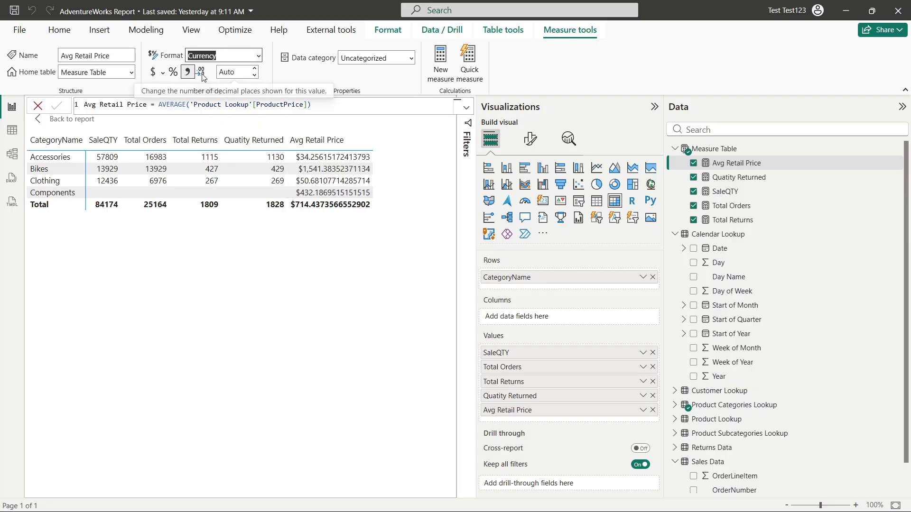
pyautogui.click(254, 70)
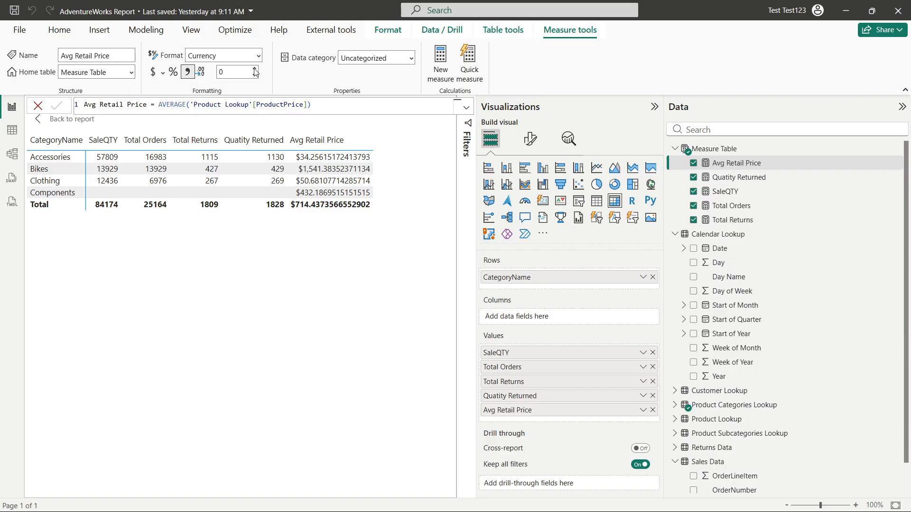
pyautogui.click(254, 69)
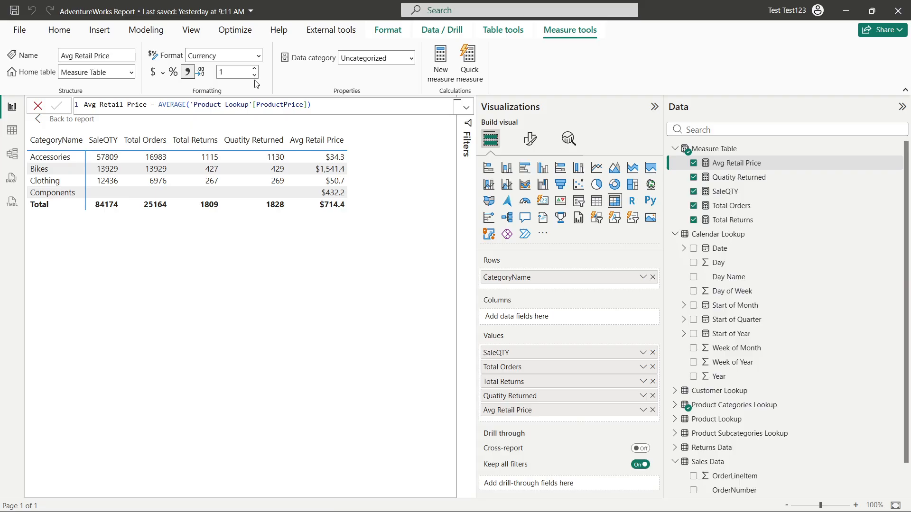
pyautogui.click(255, 69)
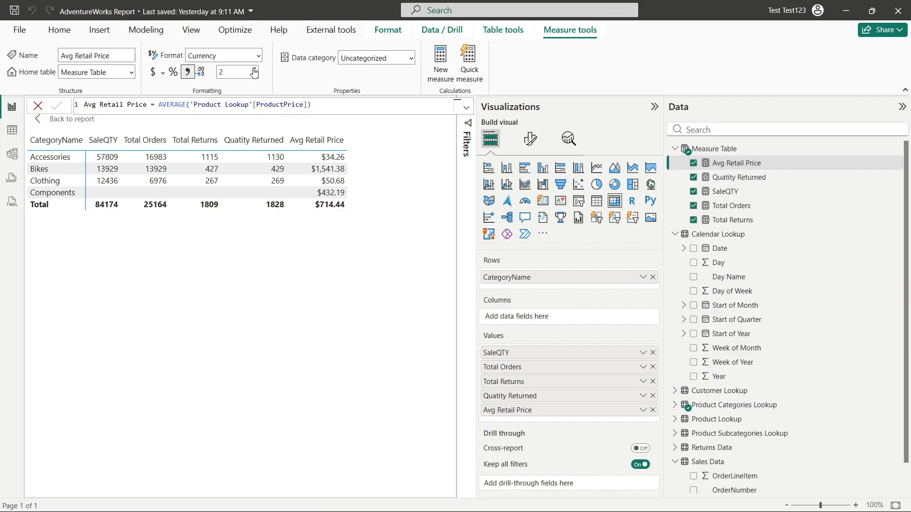